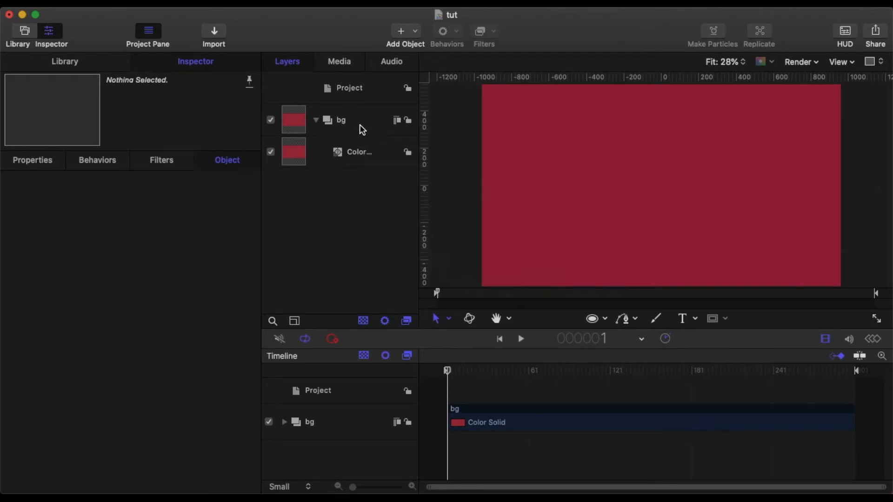
- Draw a small white square with the Rectangle tool in the bg group, to the left of the canvas centre
left_click(364, 156)
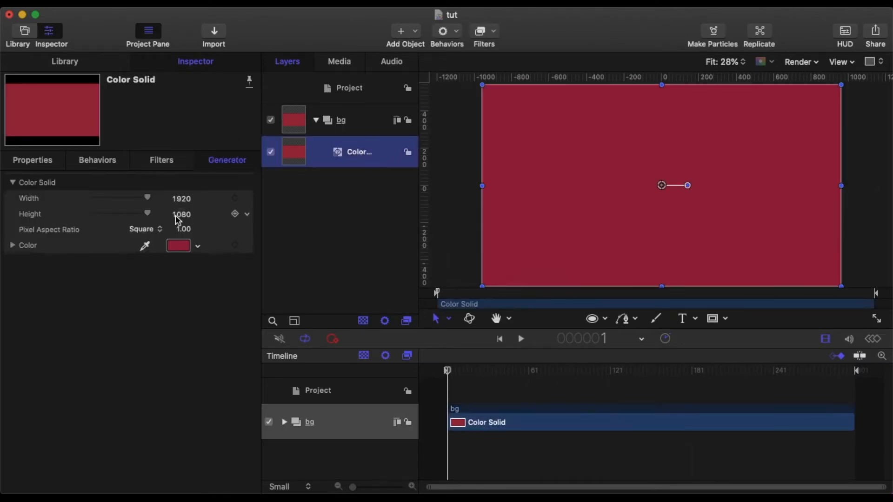
left_click(354, 127)
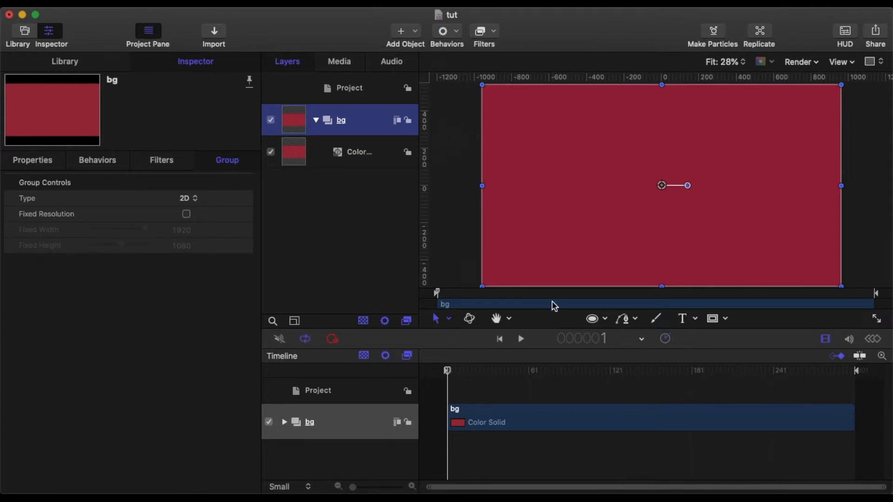
left_click(604, 320)
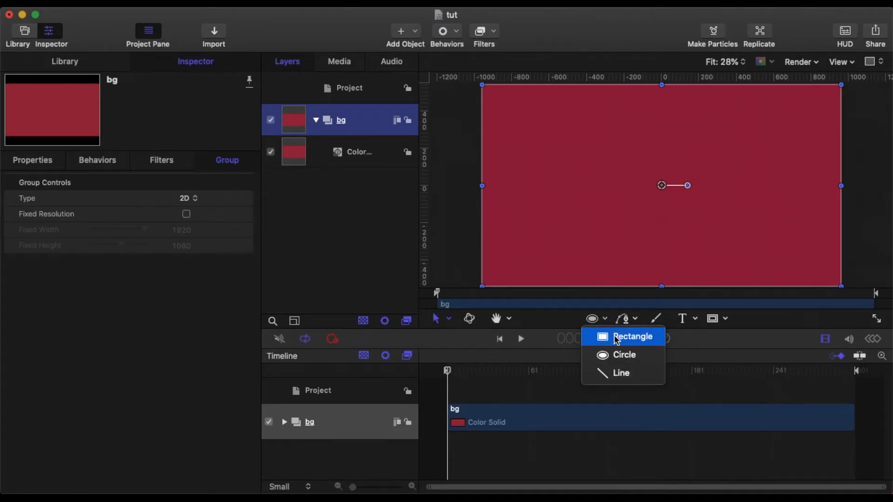
left_click(617, 338)
left_click_drag(581, 159, 613, 180)
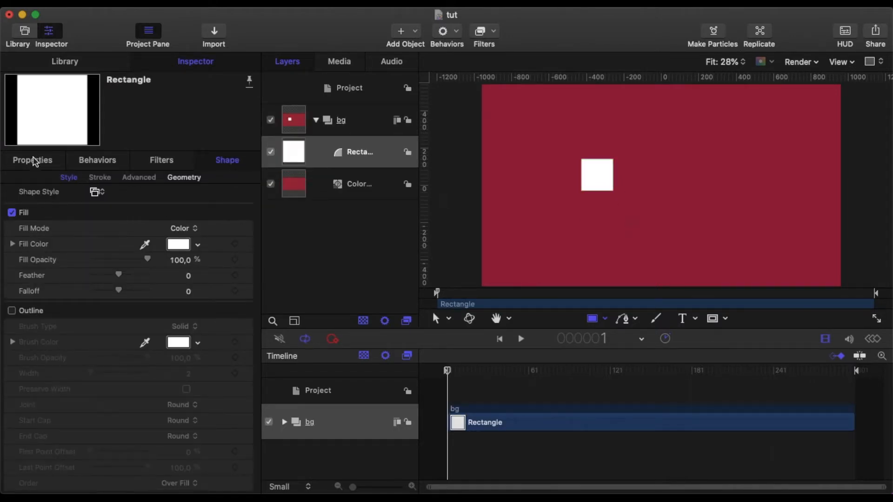
- Set the rectangle's scale to 130%
left_click(36, 162)
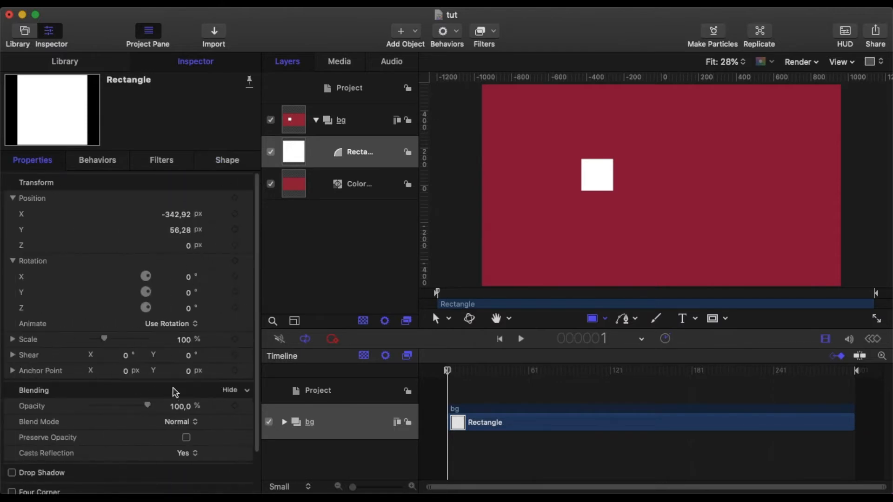
left_click(183, 339)
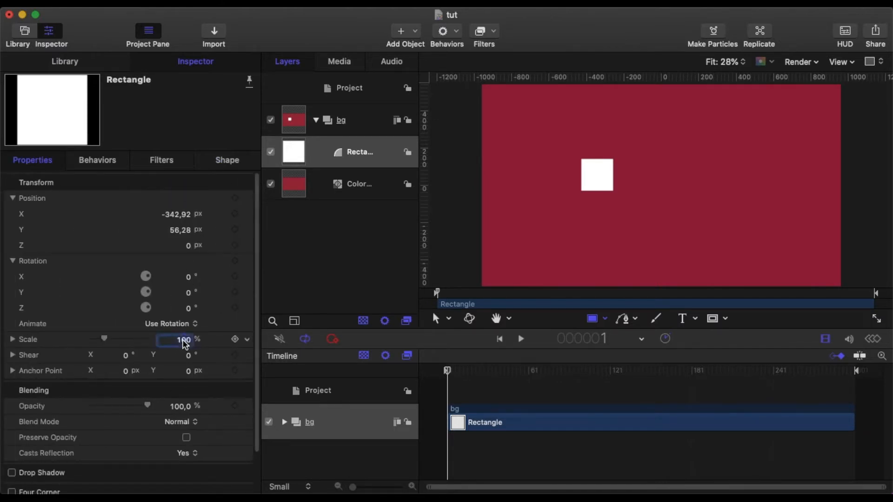
type("130")
key("Return")
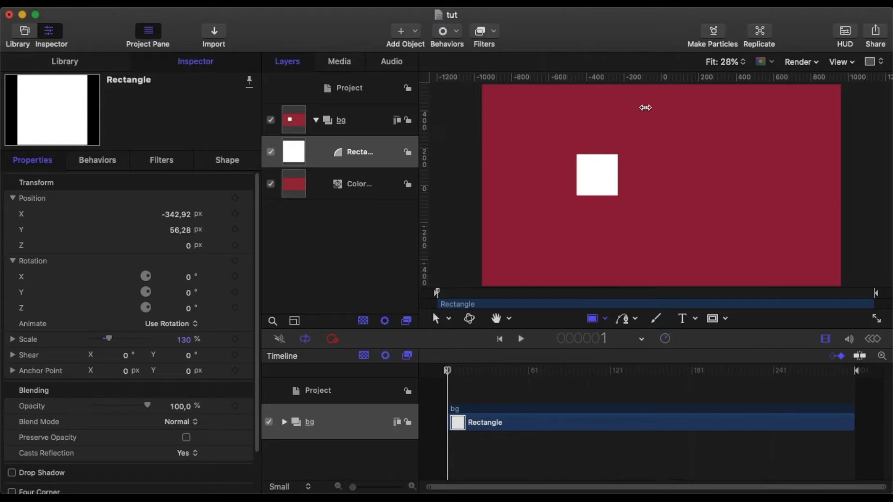
- Replicate the rectangle and set the replicator's width to 1820 and its height to 925
left_click(759, 34)
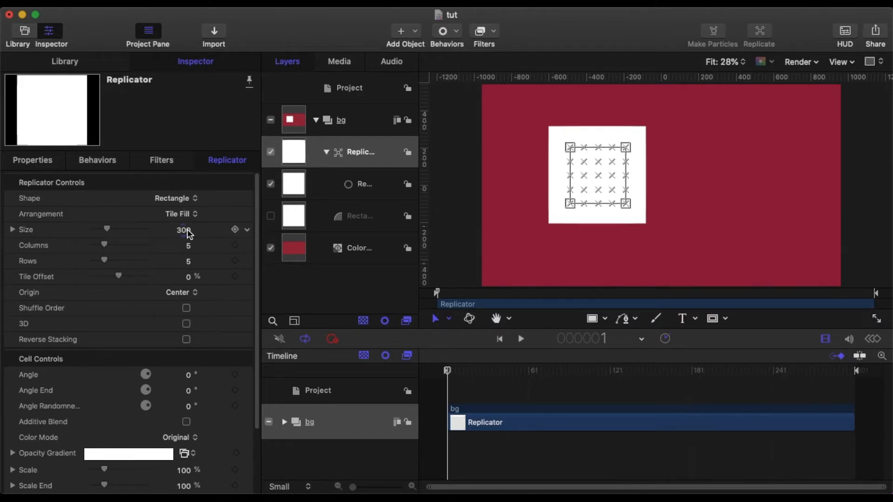
left_click(12, 229)
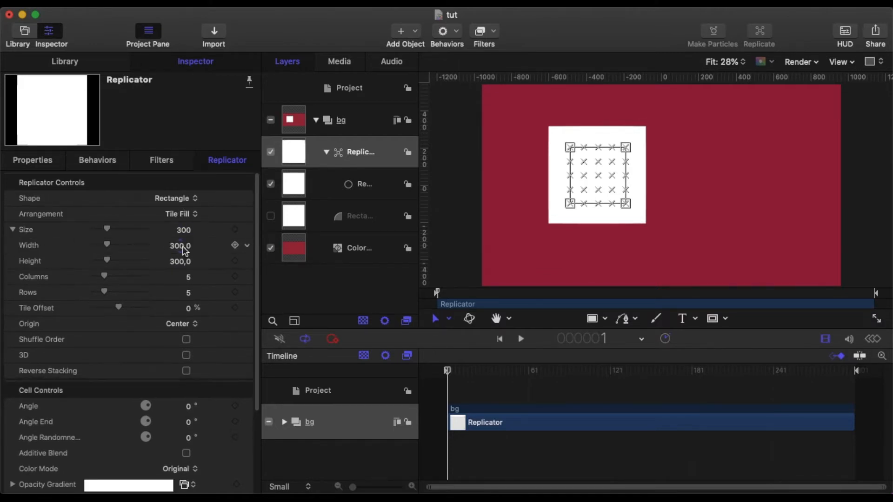
left_click(186, 246)
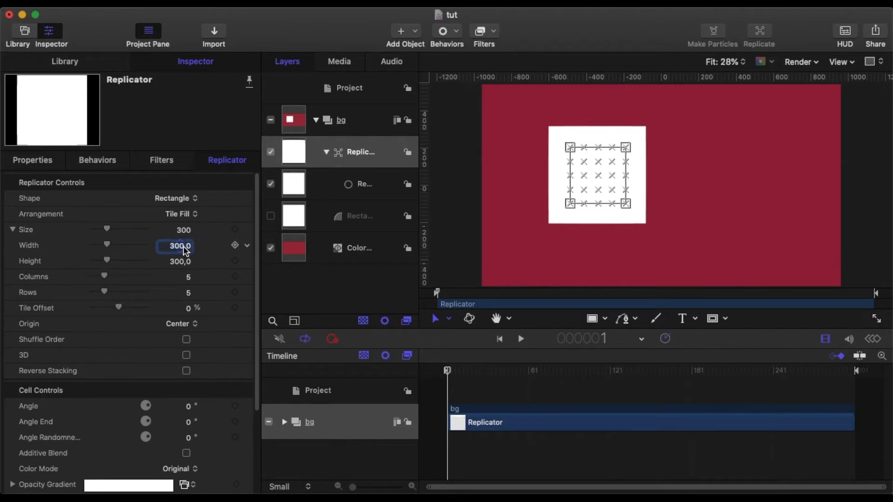
type("1820")
left_click(187, 261)
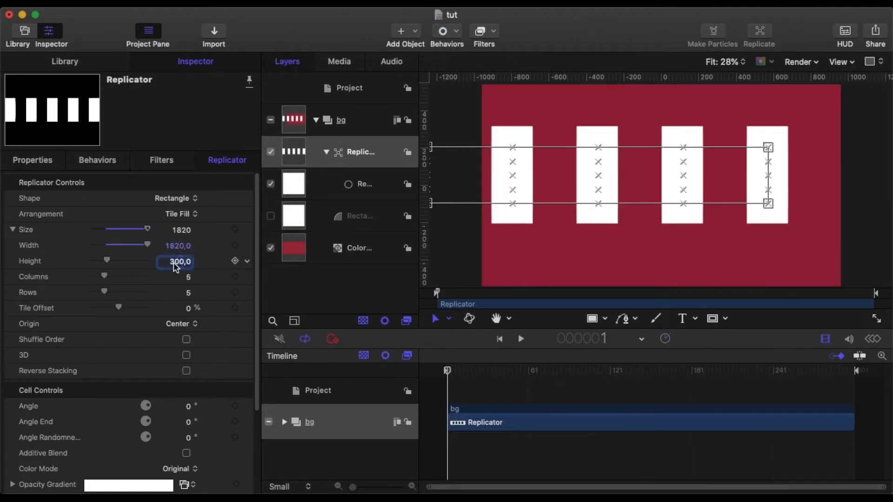
type("925")
key("Return")
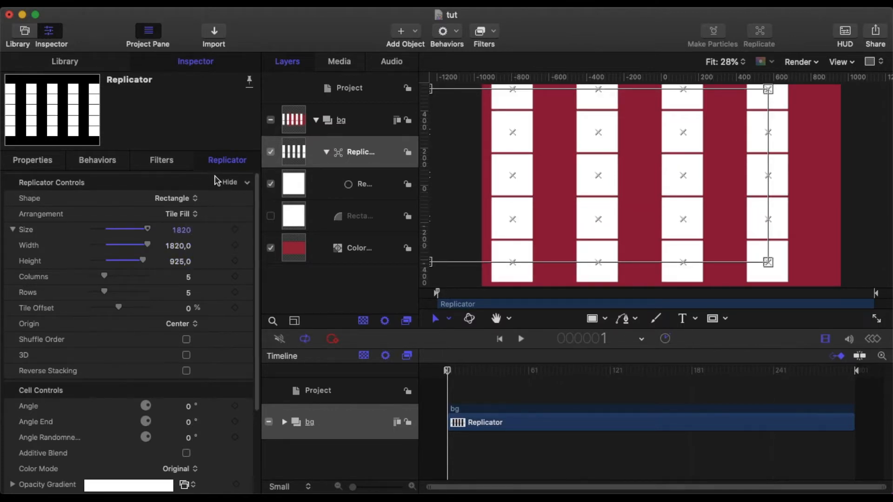
- Reset the replicator's position parameters so the pattern is centred on the canvas
left_click(30, 161)
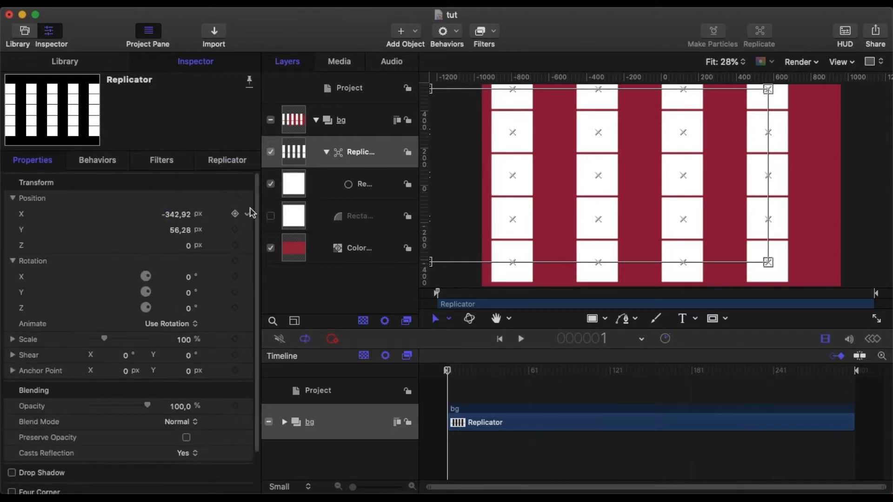
right_click(254, 200)
left_click(274, 203)
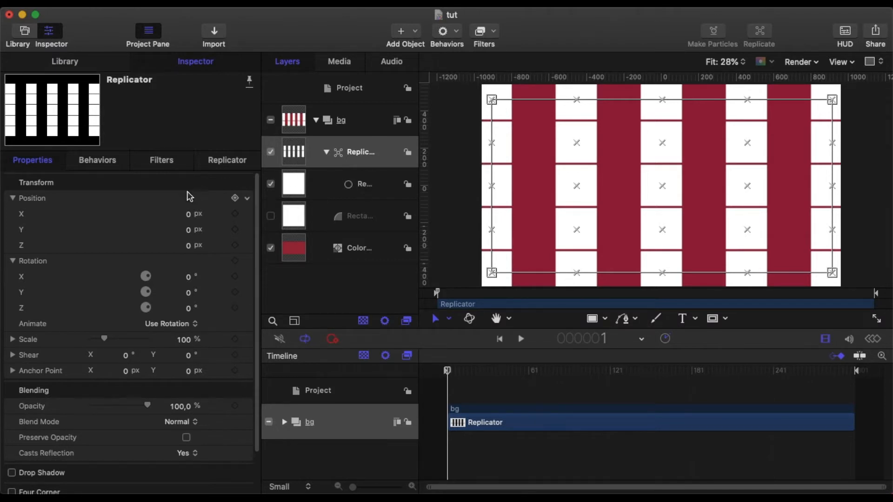
- Reduce the replicator's cell scale to 90% and its overall transform scale to 90%
left_click(221, 162)
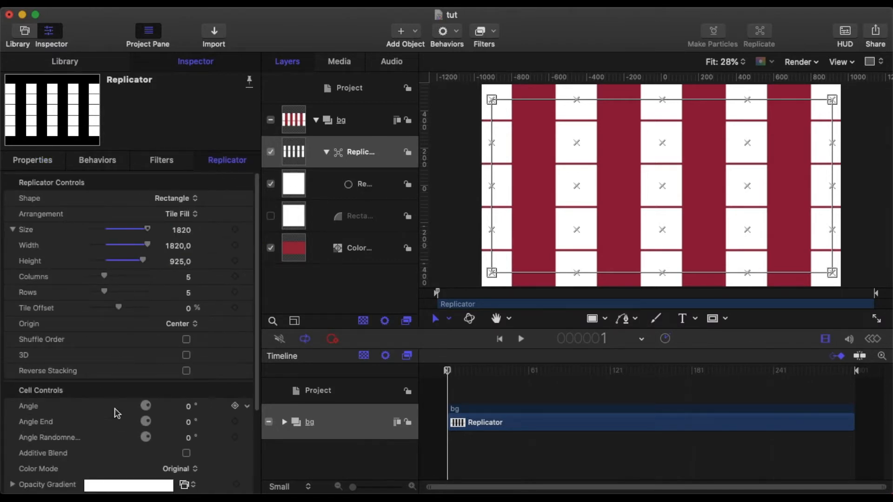
left_click(12, 230)
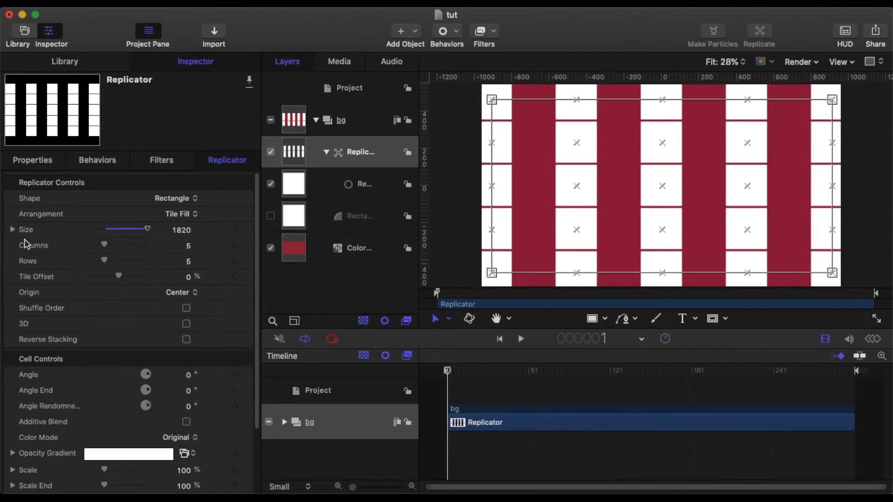
scroll(74, 323, "down", 4)
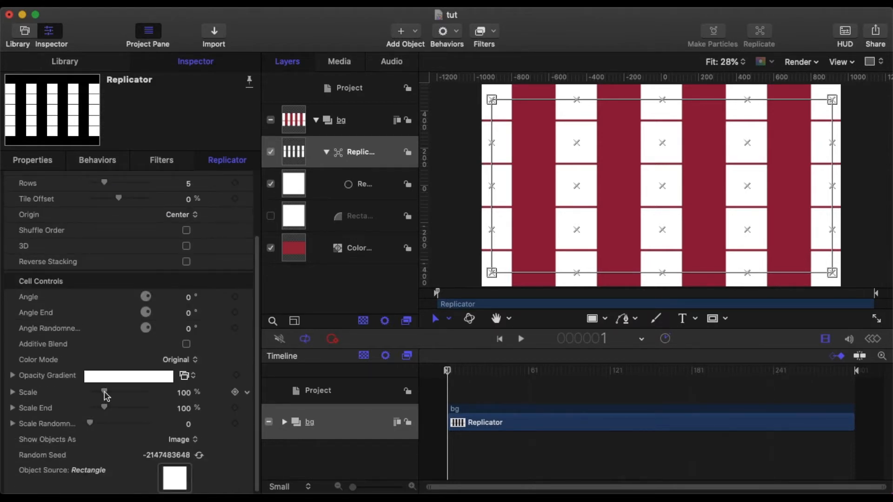
left_click_drag(104, 391, 102, 392)
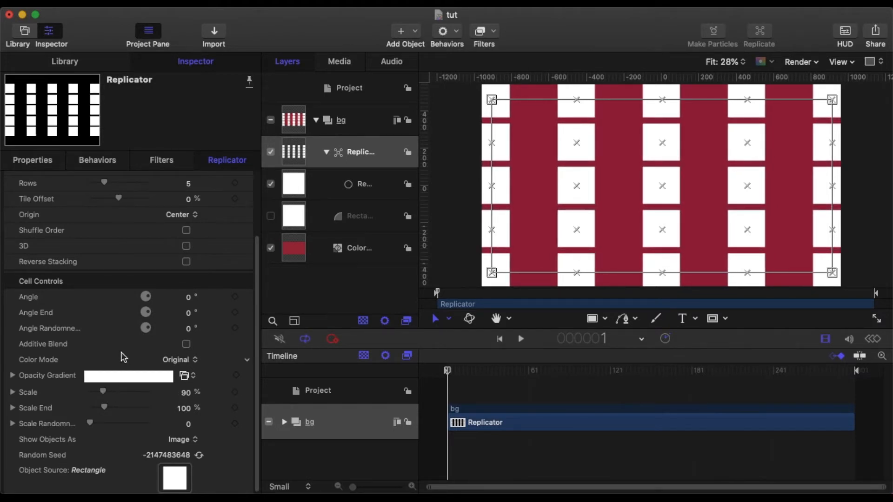
left_click(28, 159)
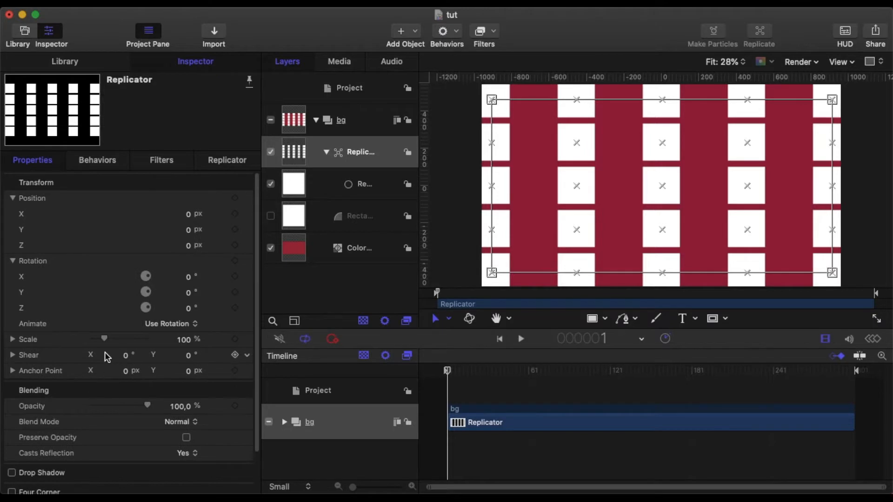
left_click_drag(105, 343, 103, 344)
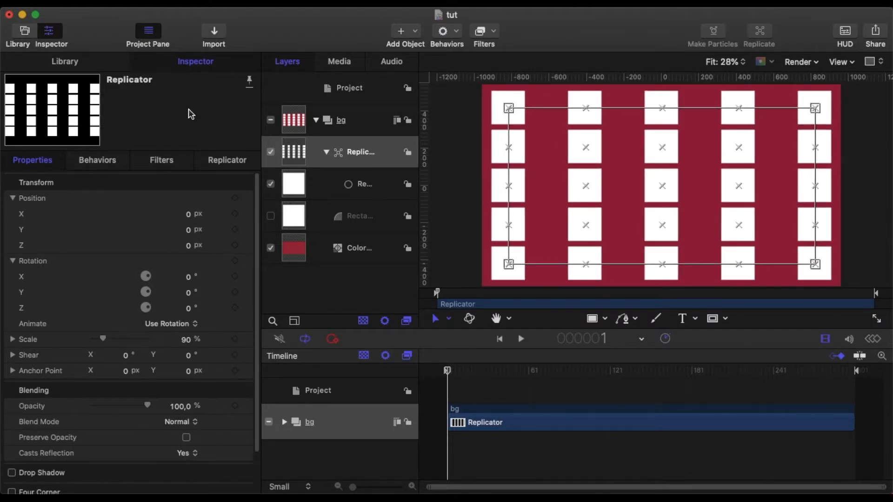
left_click(429, 424)
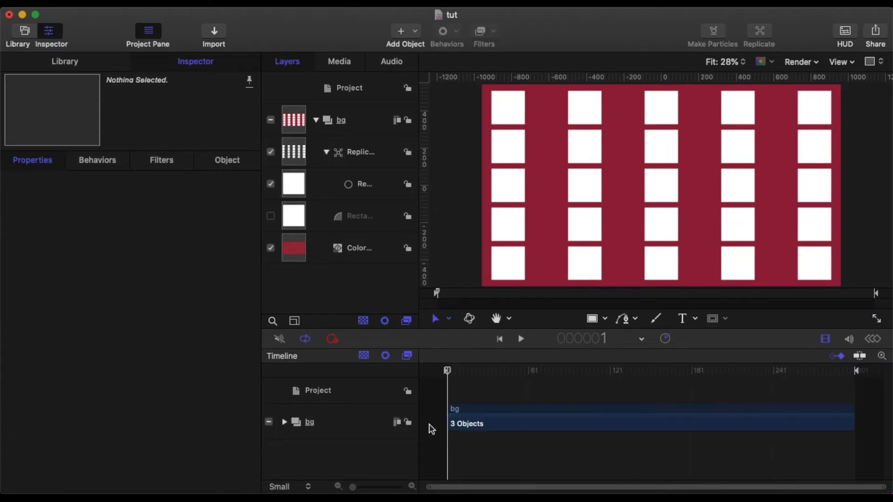
- Set the replicator to 7 columns and enable its 3D and Face Camera options
left_click(355, 155)
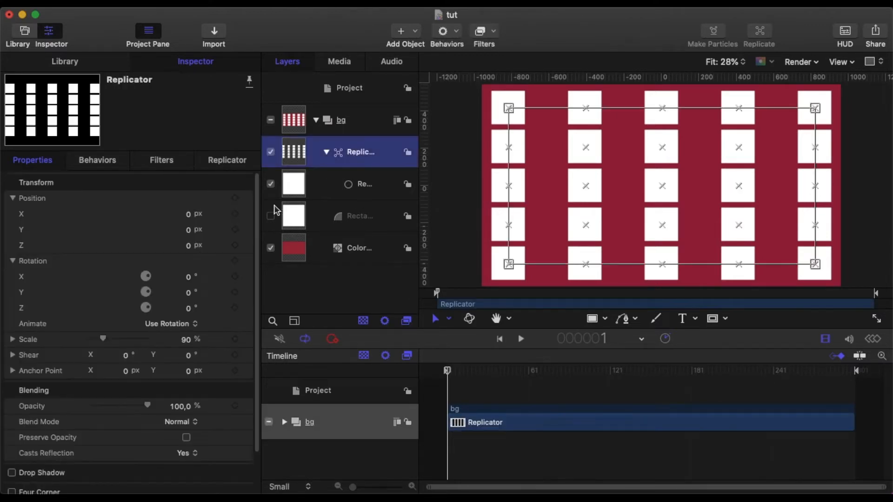
left_click(227, 160)
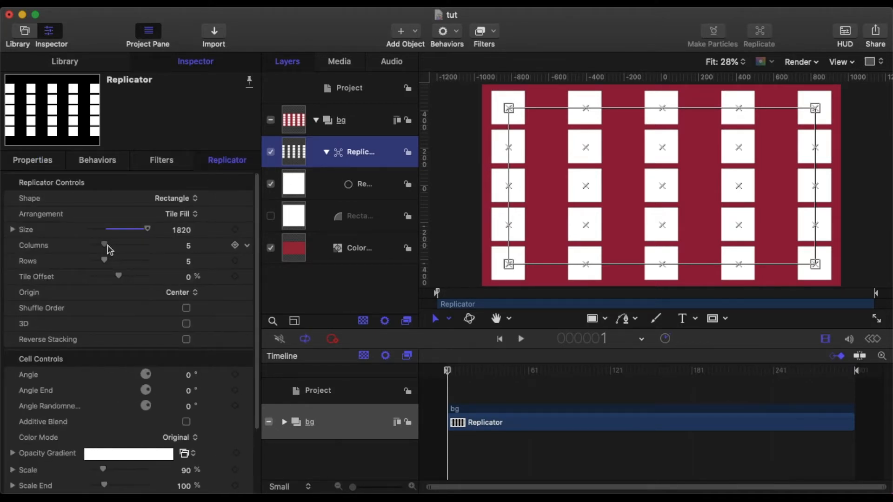
left_click_drag(108, 246, 113, 252)
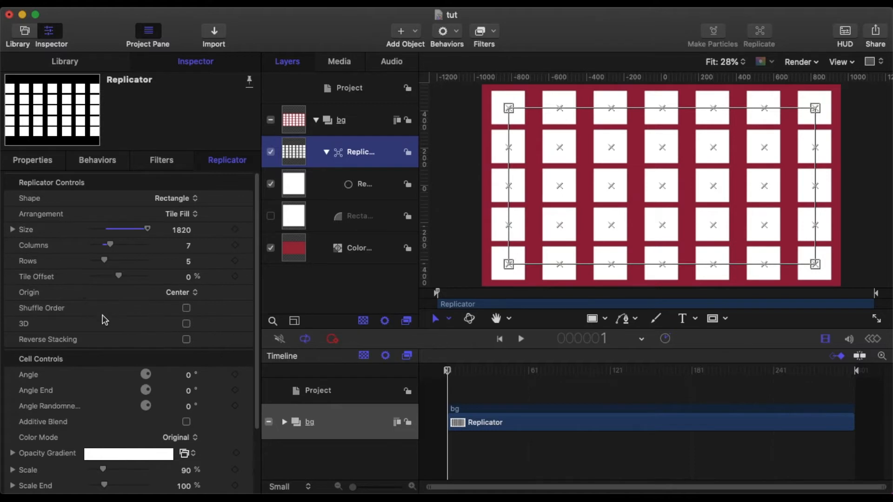
left_click(186, 324)
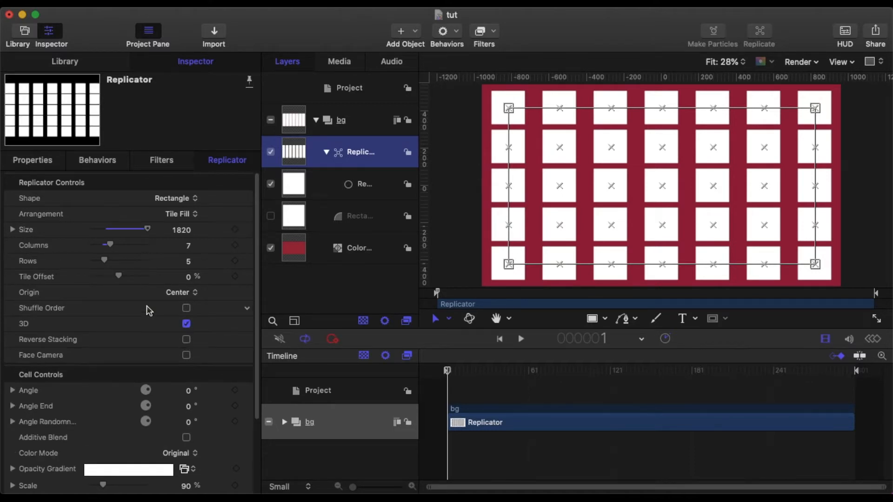
scroll(138, 308, "down", 5)
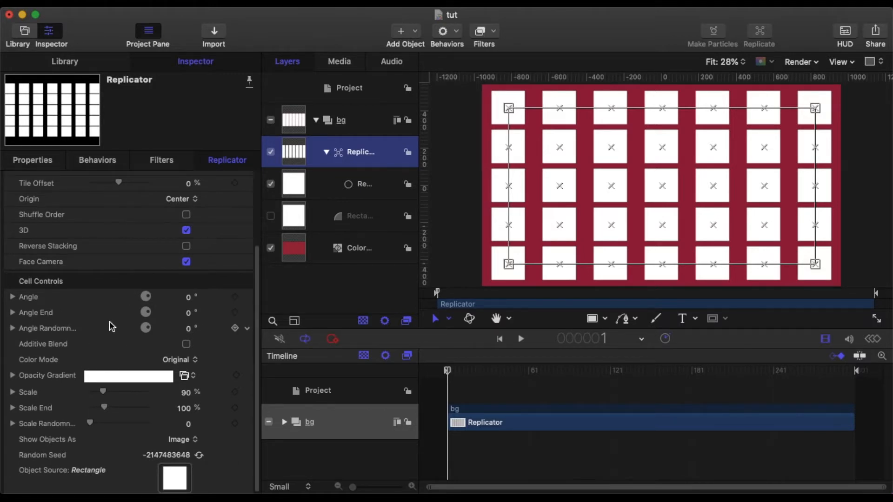
- Set the replicator's colour mode to Over Pattern and apply the Bilbao gradient preset
left_click(196, 361)
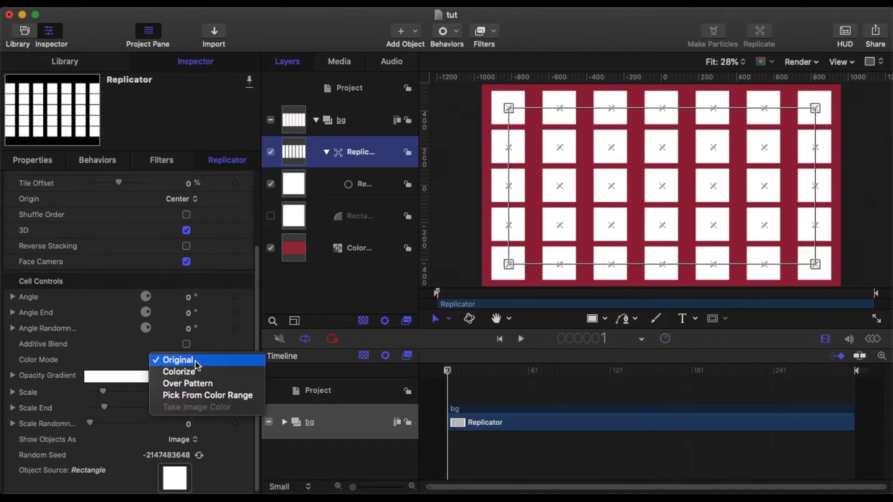
left_click(187, 383)
left_click(195, 378)
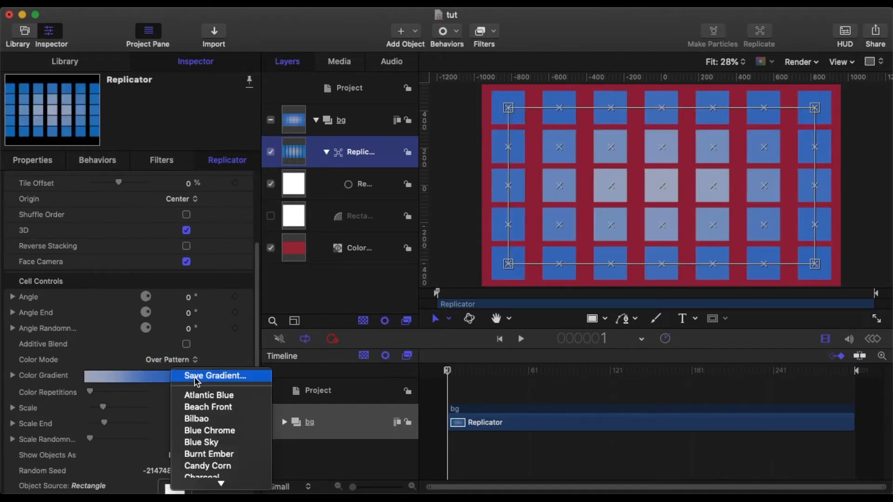
left_click(197, 418)
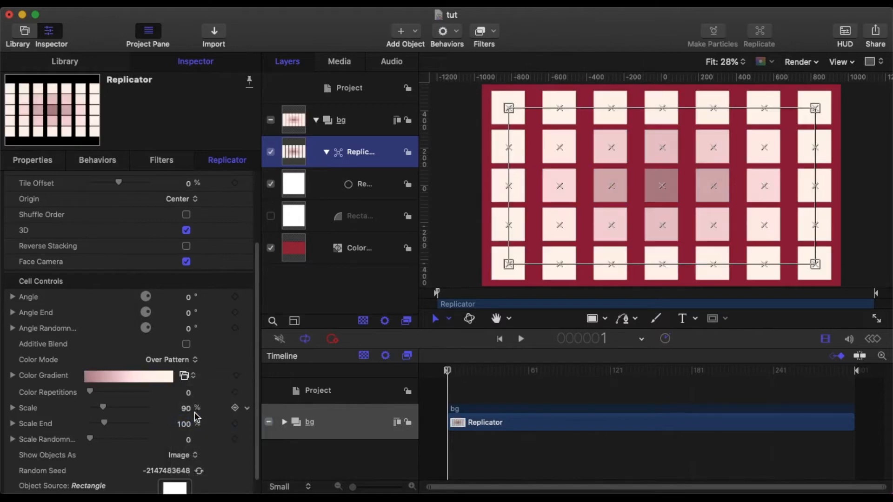
- Recolour the gradient's middle tag to a lightened My Palette 14 pink (green 0.53) and its end tag to light pink (green 0.79)
left_click(13, 376)
left_click(120, 436)
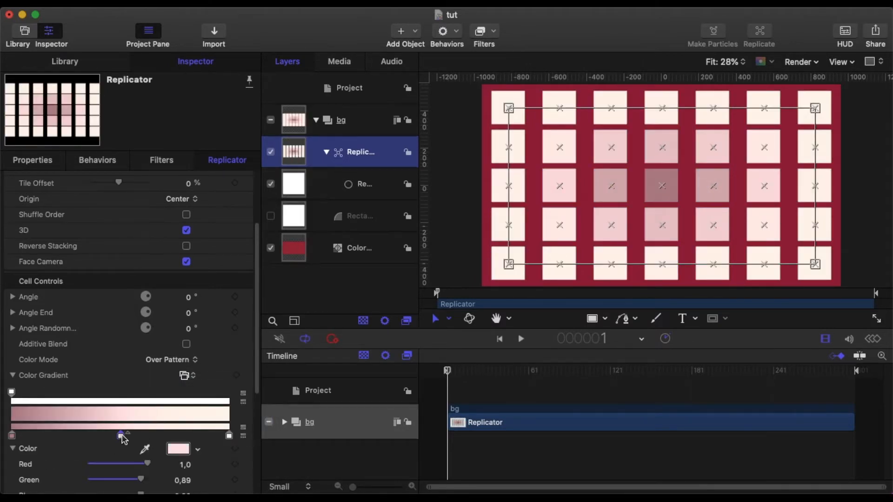
left_click(179, 449)
scroll(450, 245, "down", 3)
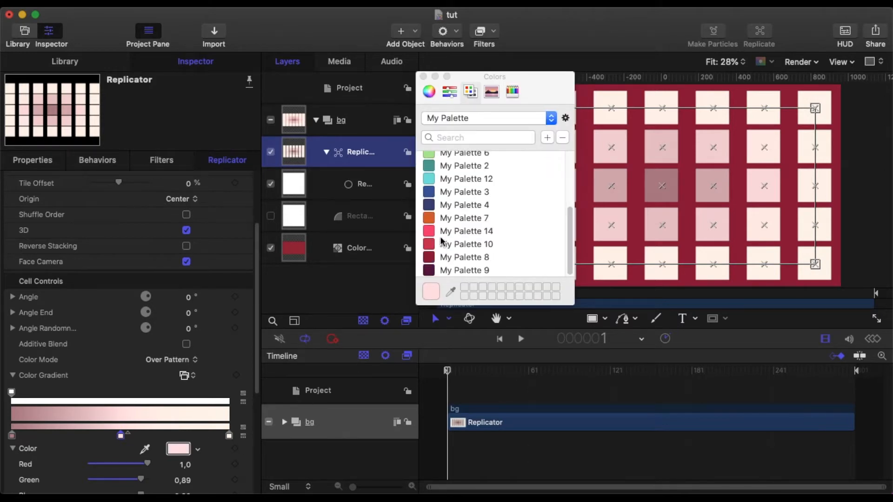
left_click(437, 231)
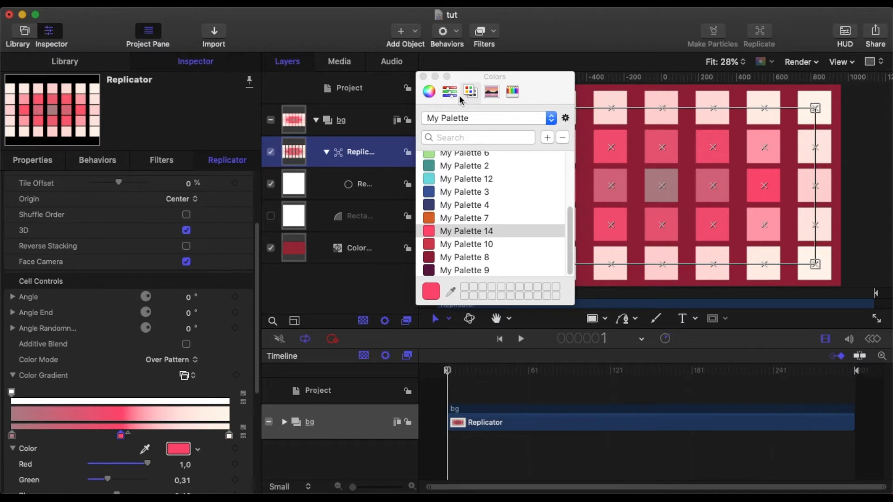
left_click(429, 92)
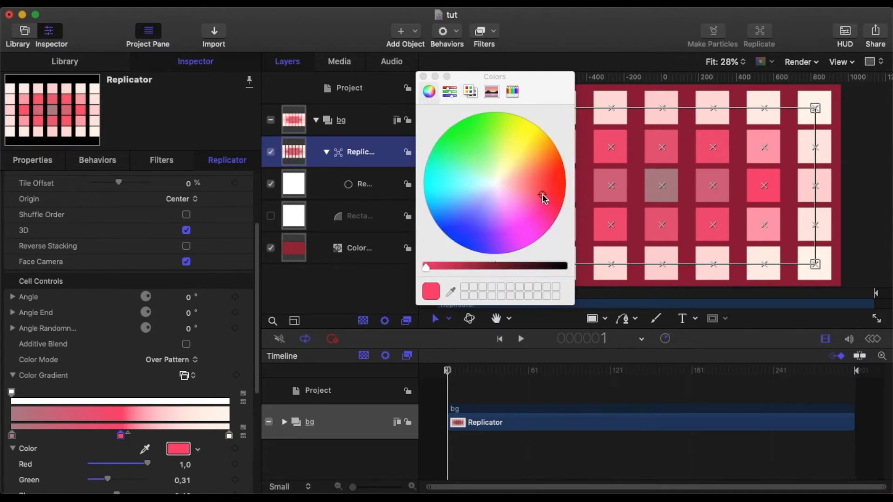
left_click_drag(544, 197, 528, 195)
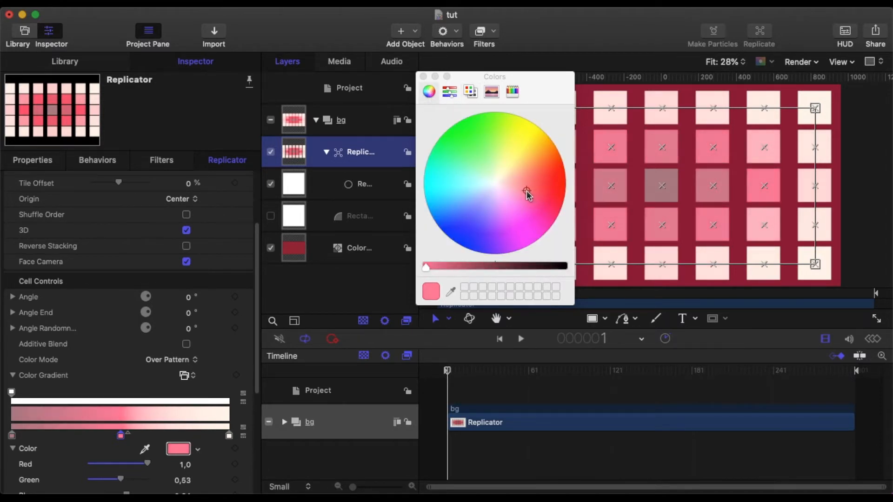
left_click(229, 436)
left_click_drag(502, 186, 511, 189)
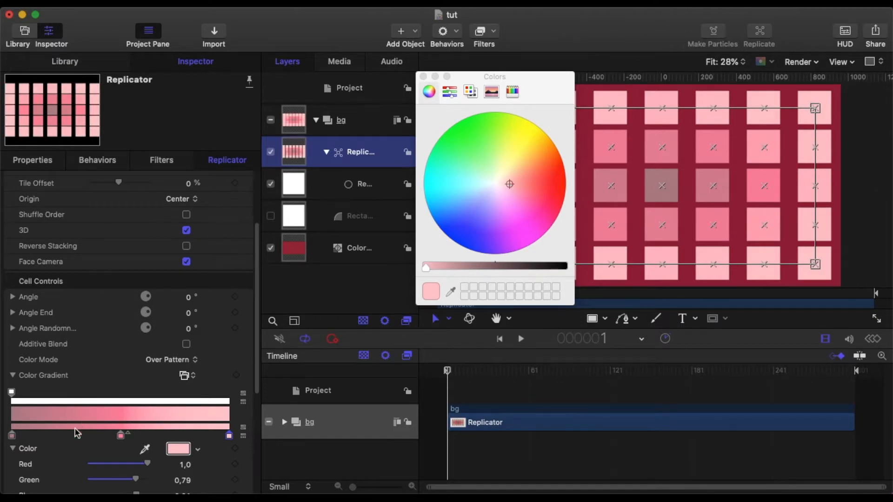
- Recolour the gradient's starting tag to a more saturated dark red (green 0.29, blue 0.33) and close the colour picker
left_click(12, 436)
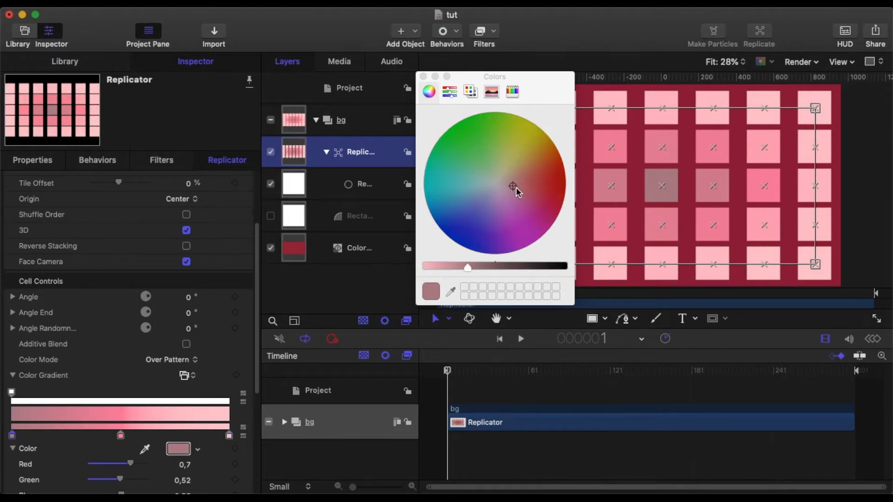
left_click_drag(515, 187, 539, 190)
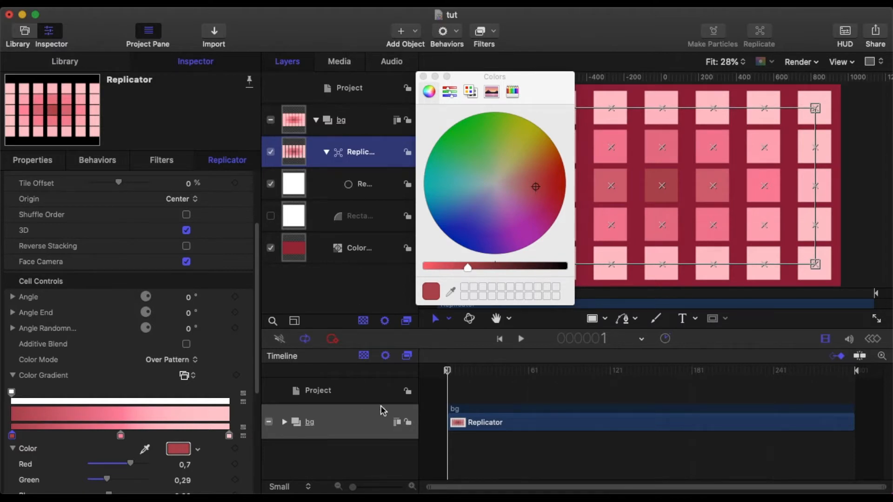
left_click(423, 76)
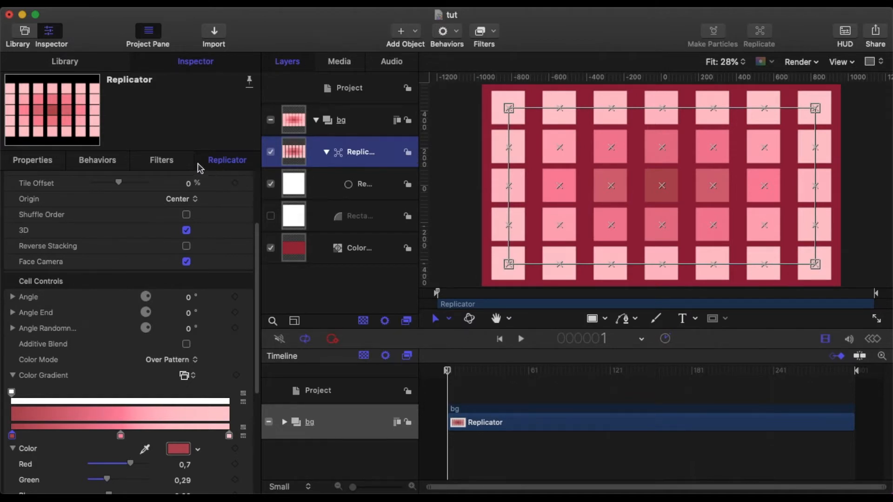
- Set the replicator's colour repetitions to 1.5
double_click(360, 152)
scroll(75, 372, "down", 5)
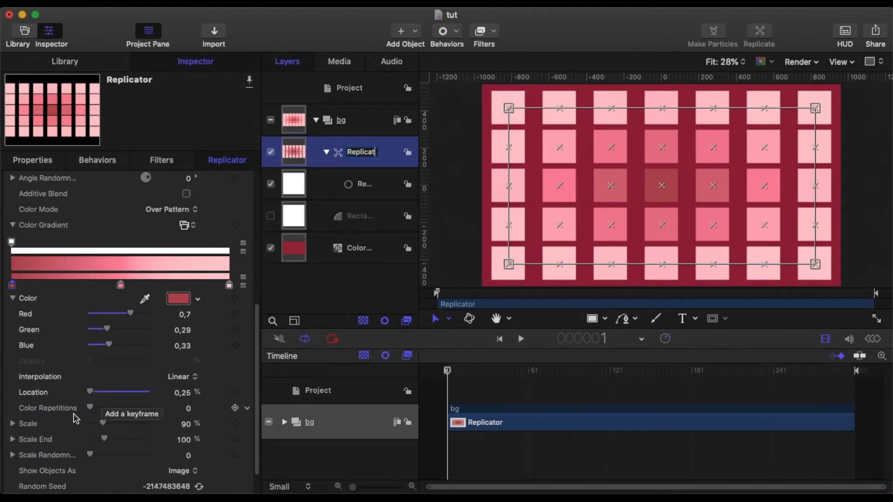
left_click(186, 409)
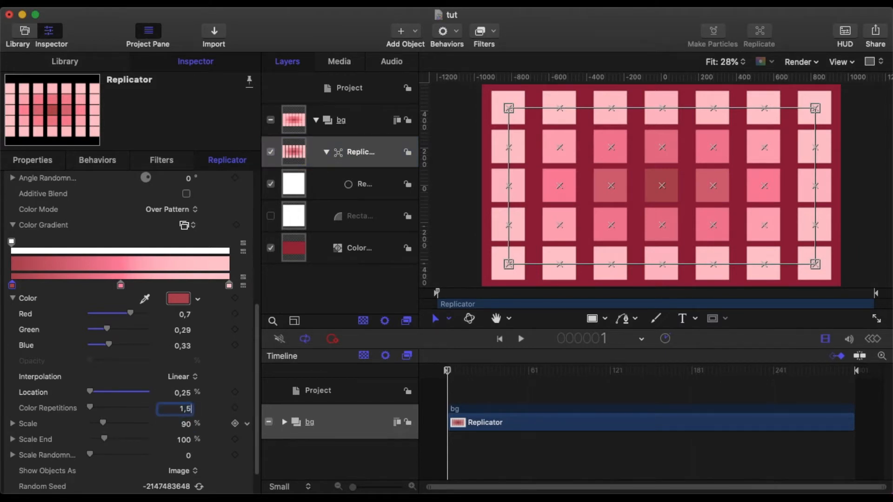
type("1,5")
key("Return")
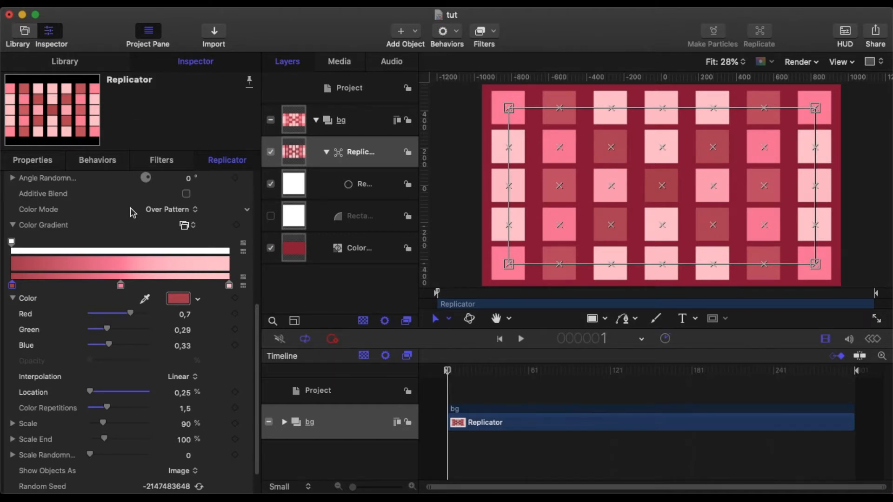
- Add a Sequence Replicator behavior with an Opacity parameter at 0%, preview the animation, and return the playhead to frame 1
left_click(455, 32)
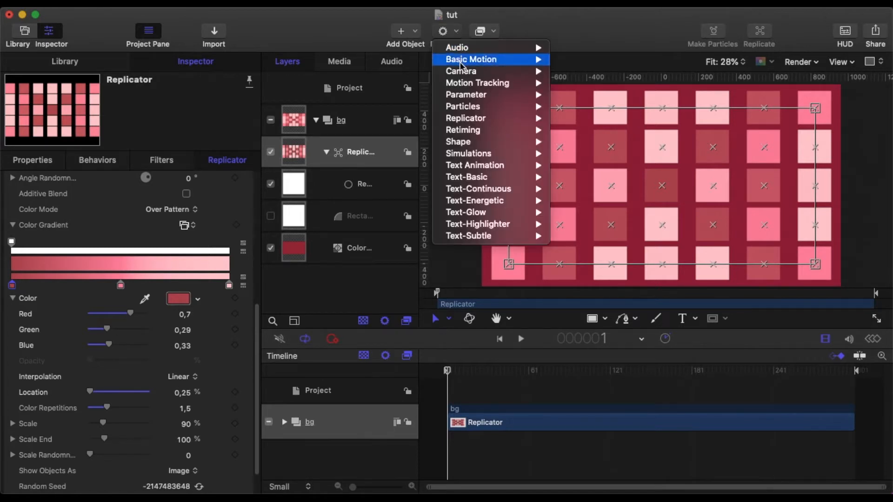
mouse_move(466, 120)
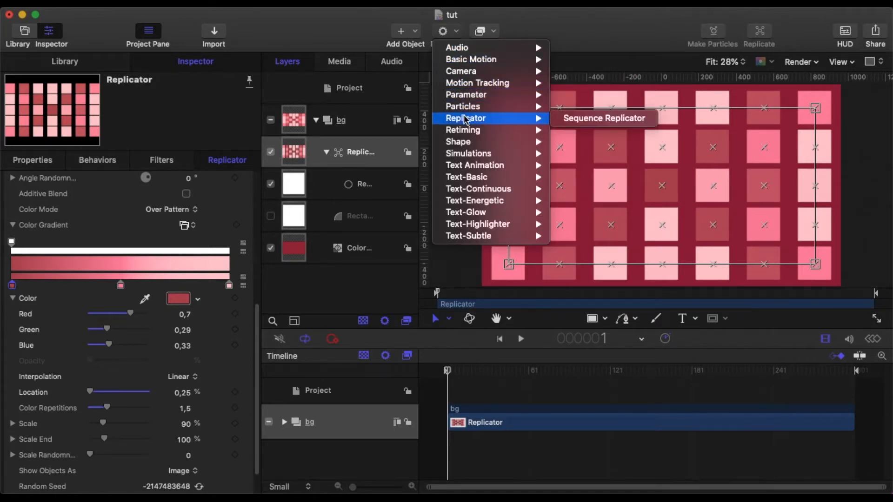
left_click(573, 119)
left_click(153, 202)
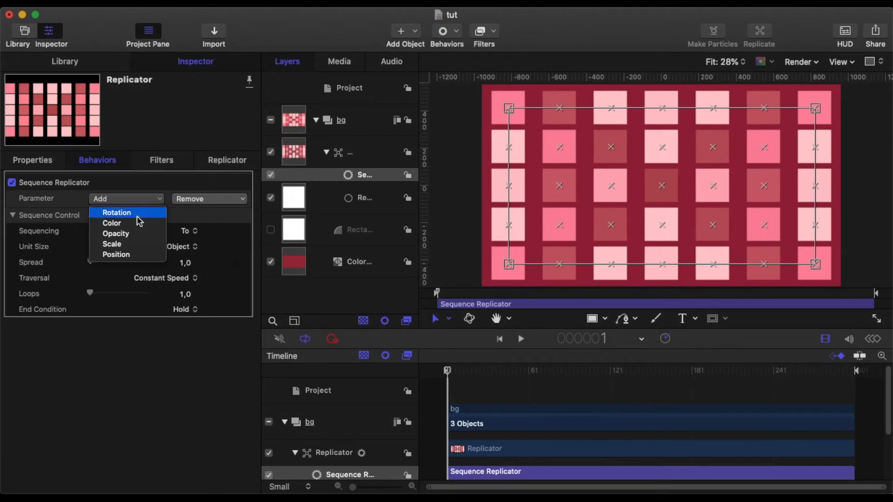
left_click(135, 239)
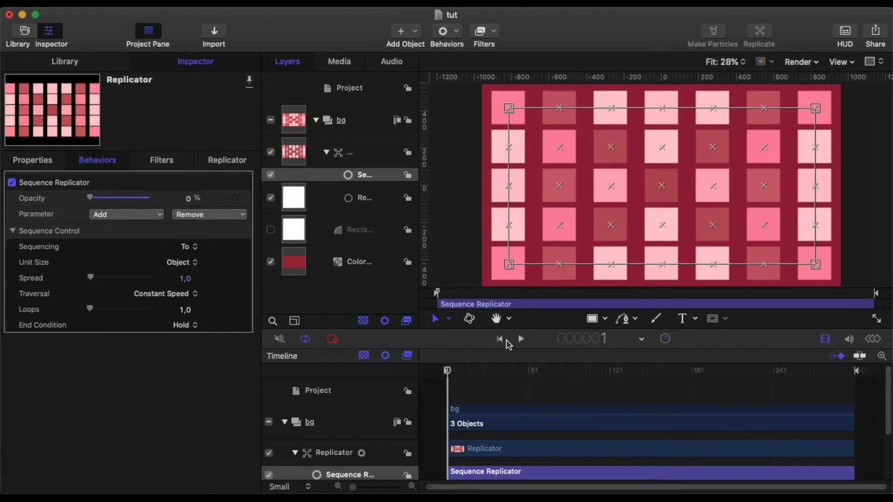
left_click(522, 339)
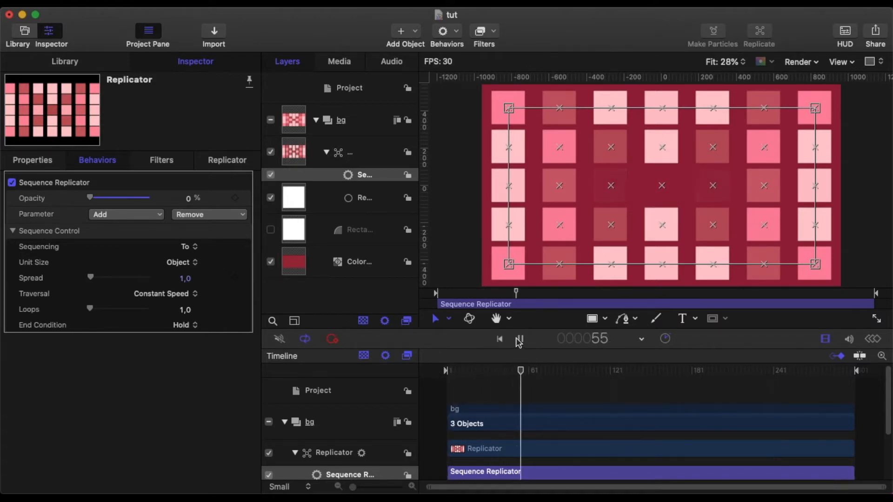
left_click(523, 339)
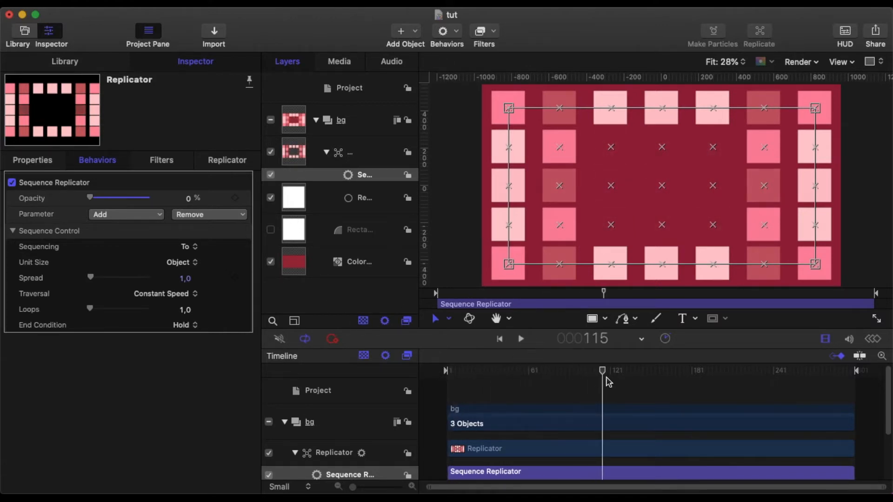
left_click_drag(602, 372, 445, 372)
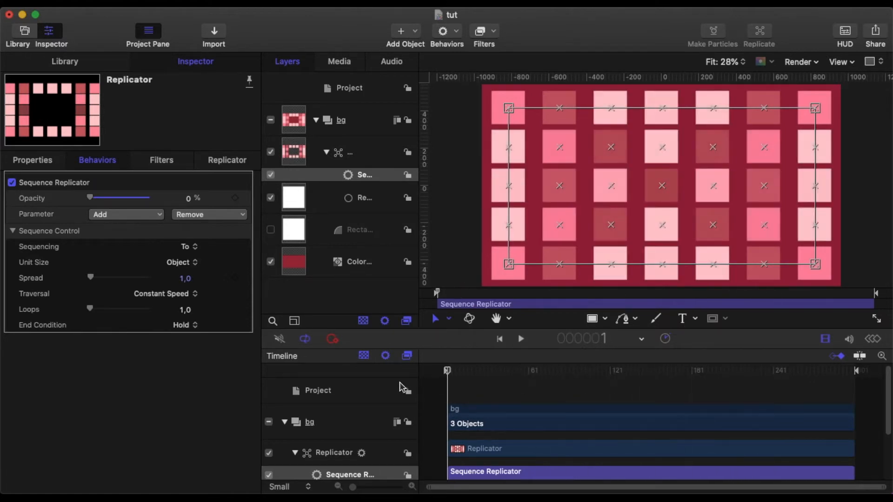
- Set the behavior's sequencing to Through and scrub the opening frames to check it
left_click(188, 251)
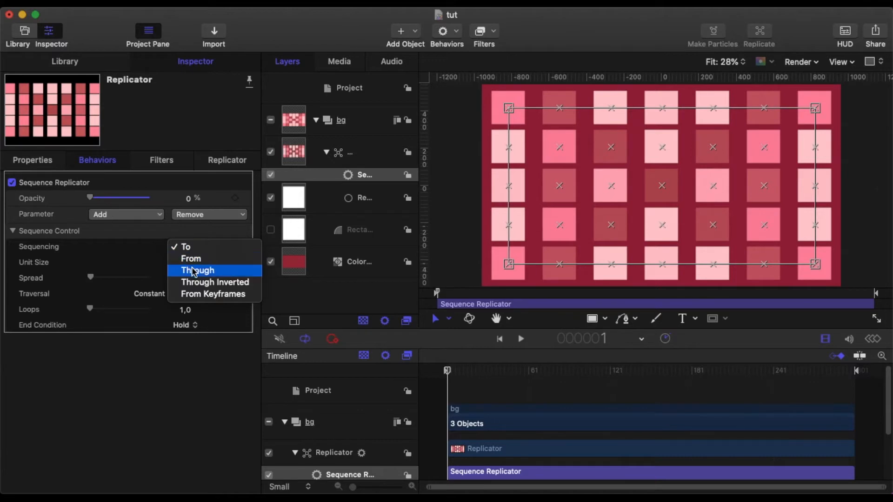
left_click(191, 269)
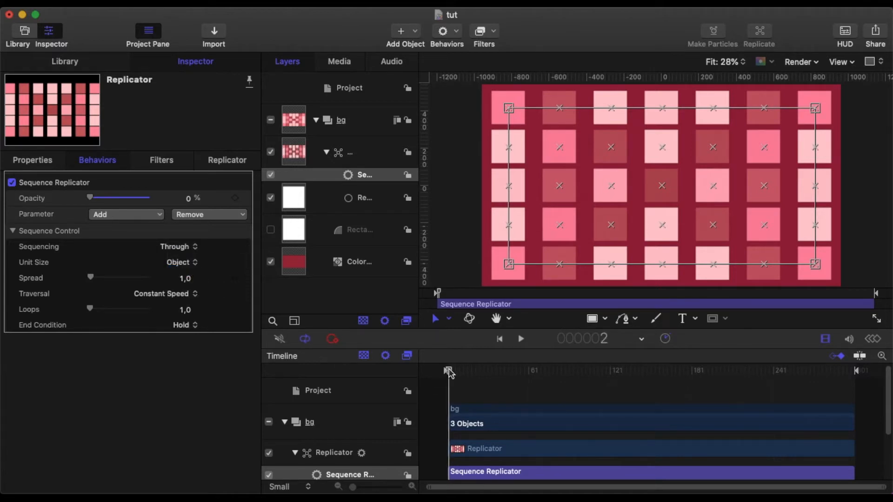
left_click_drag(447, 372, 419, 393)
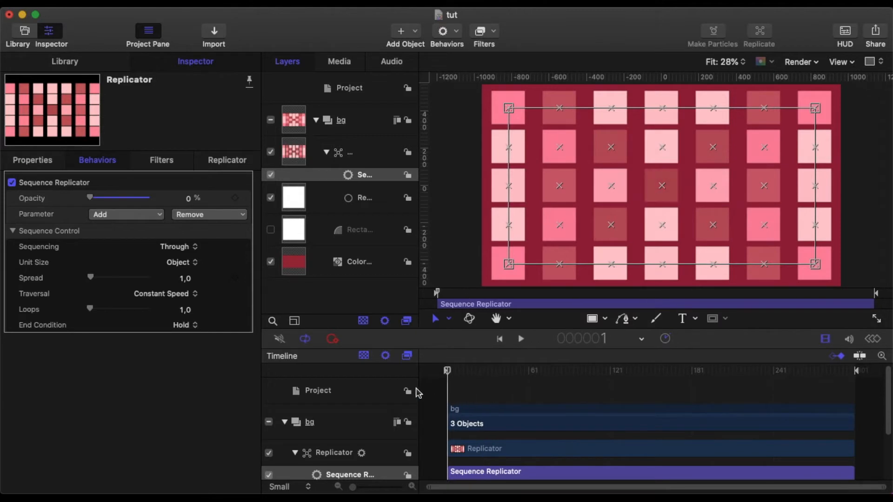
- Try Through Inverted as the behavior's sequencing, scrub the timeline, and switch back to Through
left_click(172, 254)
left_click(179, 259)
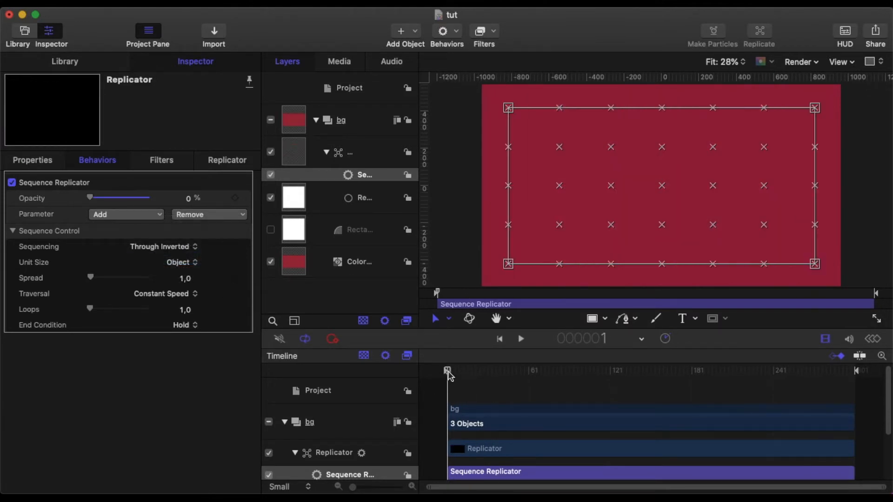
left_click_drag(449, 374, 400, 381)
left_click(172, 247)
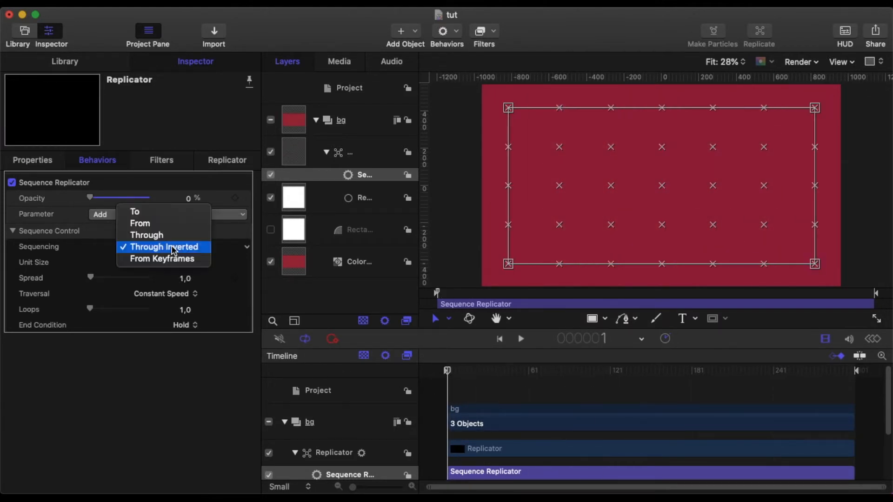
left_click(176, 235)
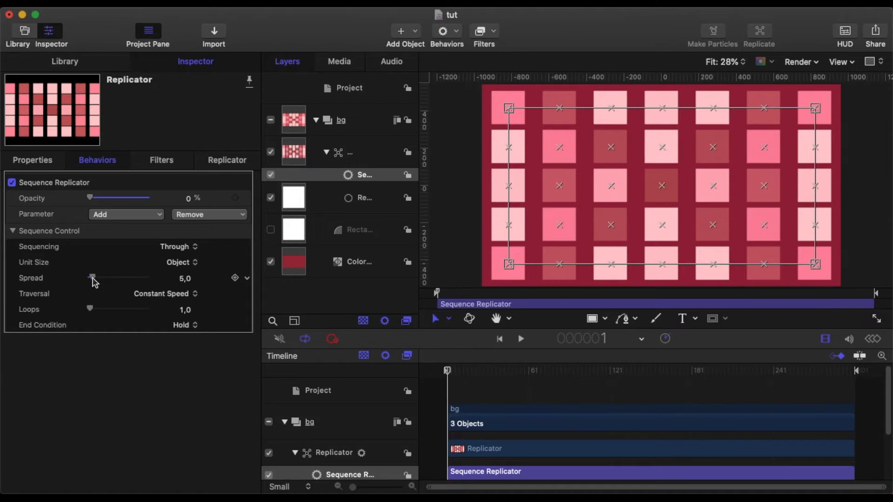
- Set the Sequence Replicator's spread to 5 and its loops to 7 while previewing the animation
left_click_drag(449, 374, 536, 387)
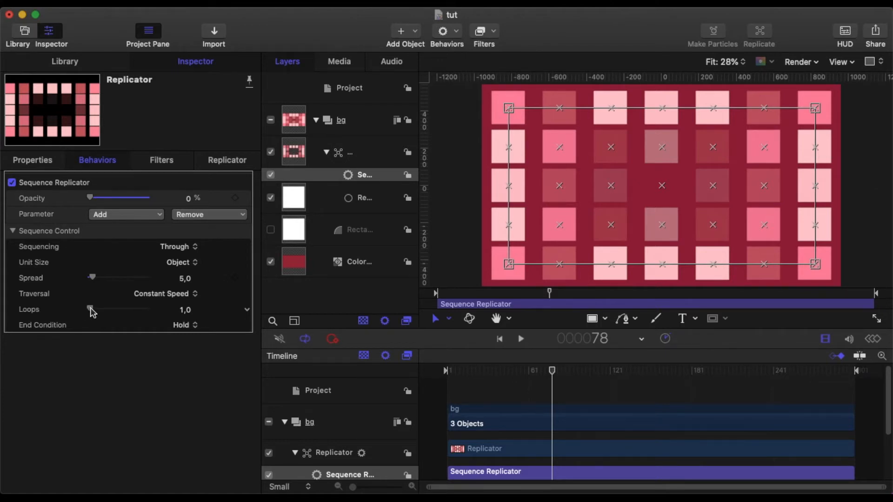
left_click_drag(91, 312, 94, 312)
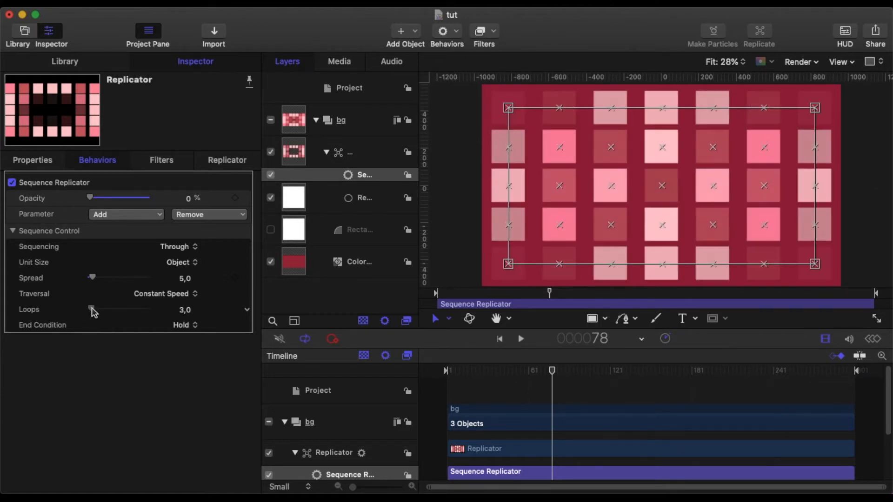
left_click(520, 339)
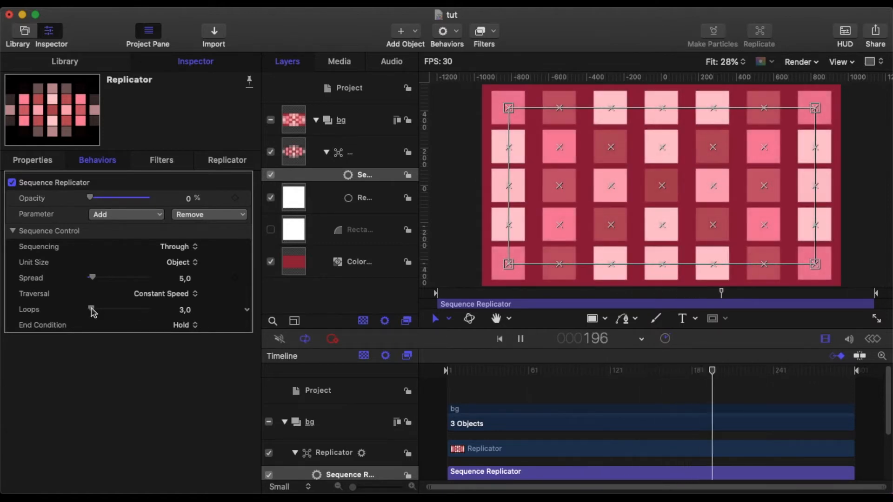
left_click_drag(92, 309, 94, 309)
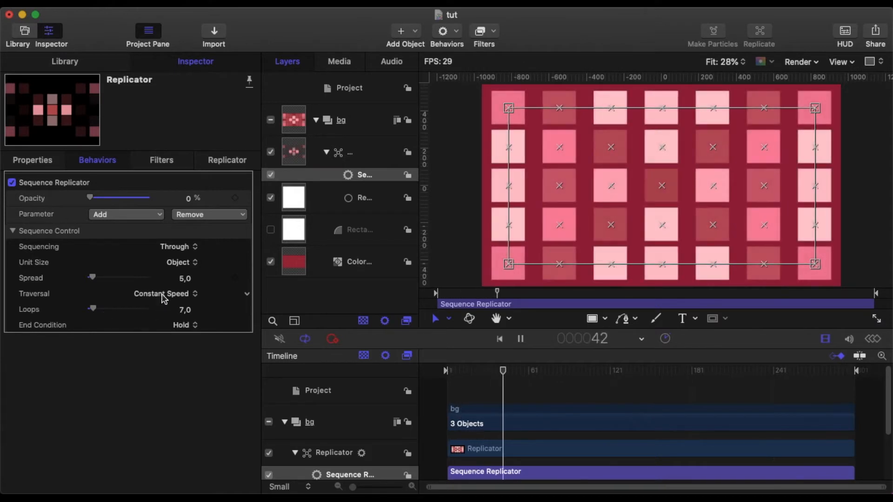
- Keep the Constant Speed traversal and set the Sequence Replicator's end condition to Wrap
left_click(167, 295)
left_click(168, 295)
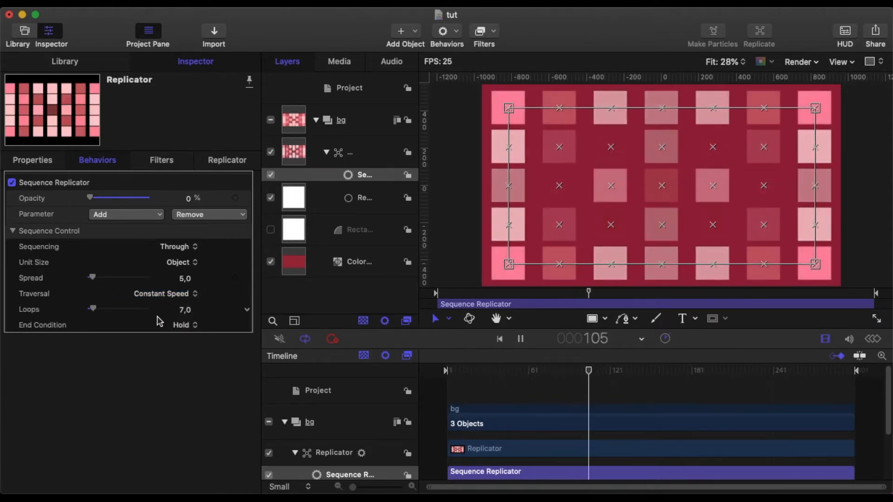
left_click(184, 327)
left_click(188, 337)
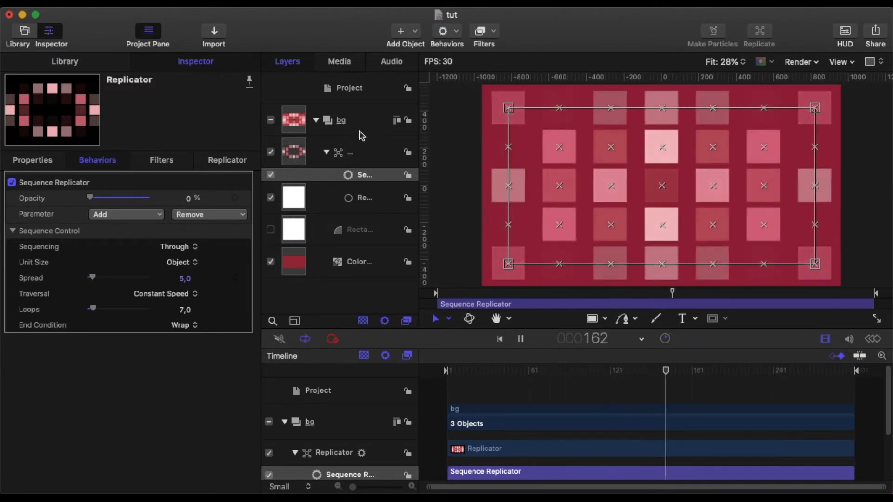
- Set the replicator's blend mode to Overlay and deselect it to view the playing animation
left_click(357, 174)
left_click(362, 158)
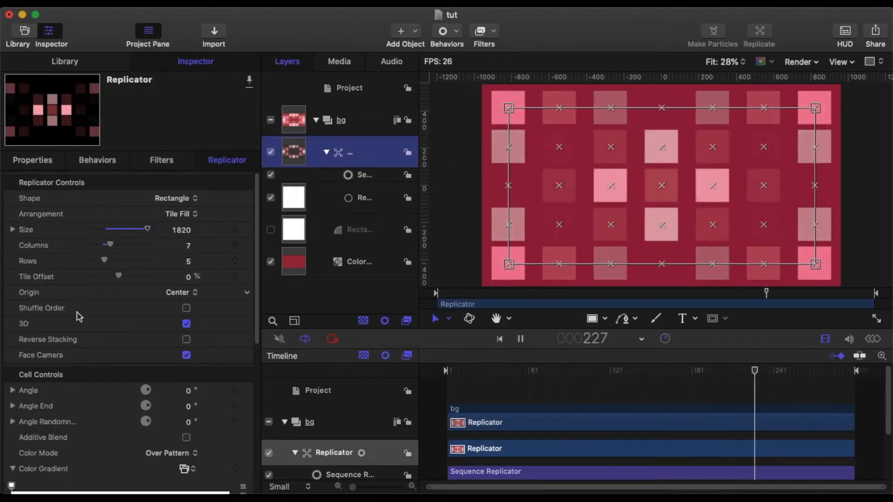
left_click(32, 160)
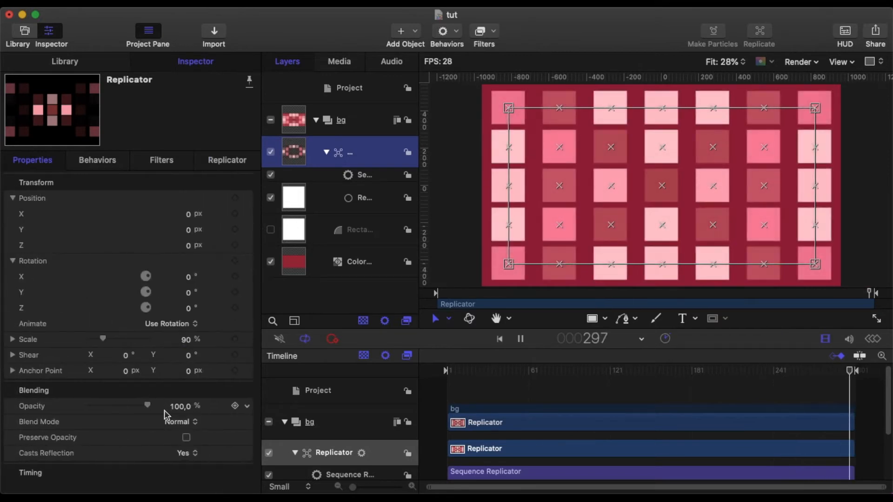
left_click(179, 422)
scroll(188, 451, "down", 10)
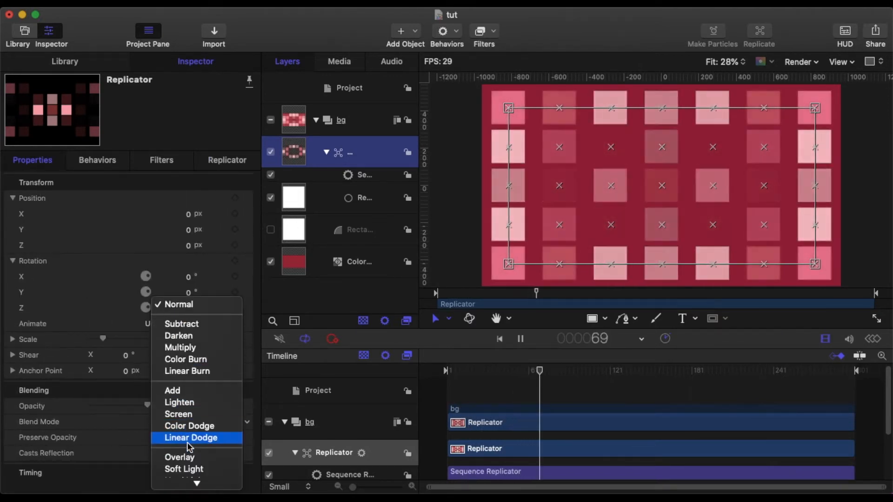
left_click(188, 410)
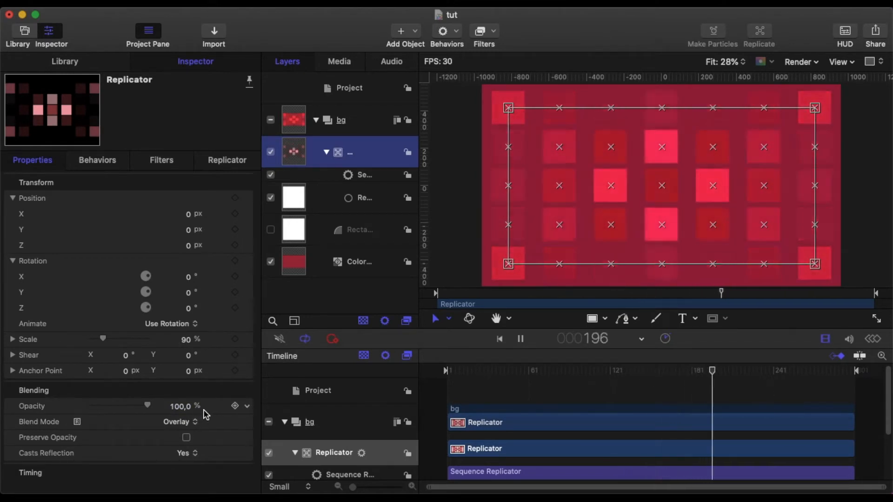
left_click(433, 414)
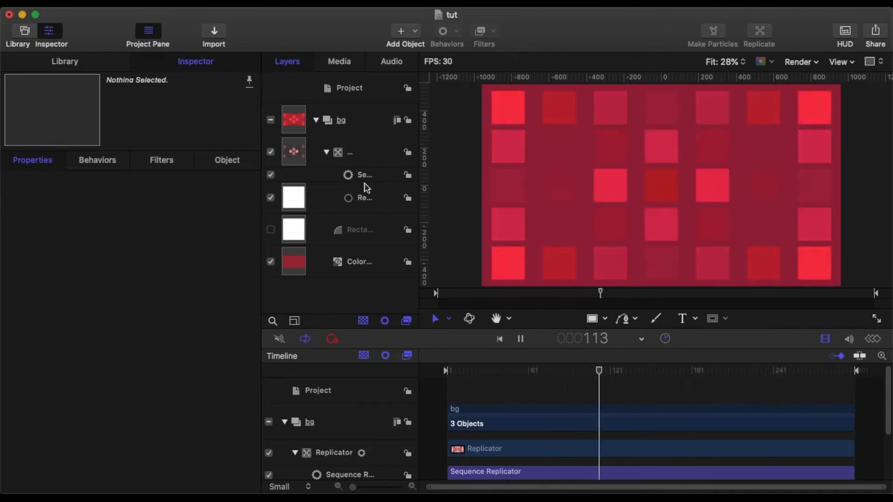
- Lower the replicator's opacity to about 20% and deselect it
left_click(367, 158)
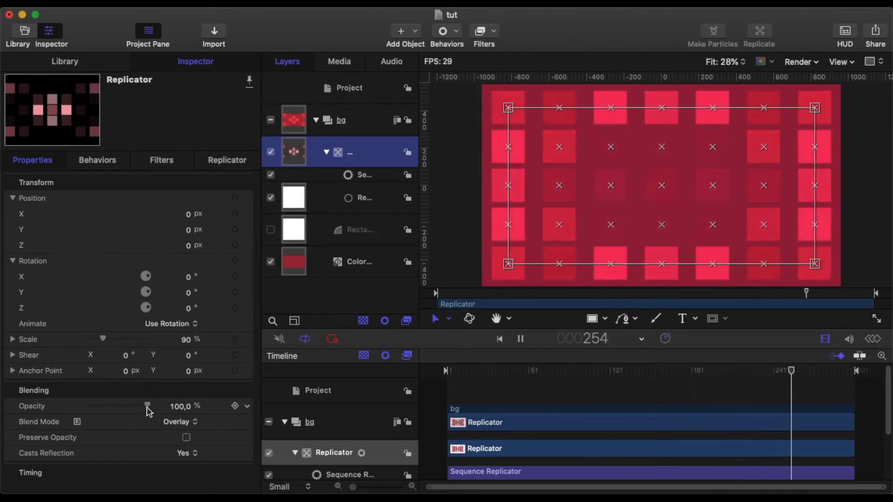
left_click_drag(147, 405, 103, 414)
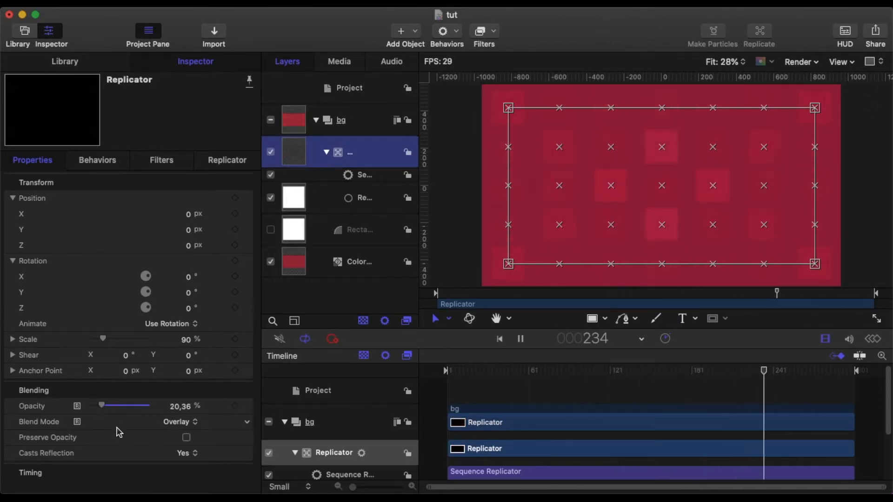
left_click(440, 408)
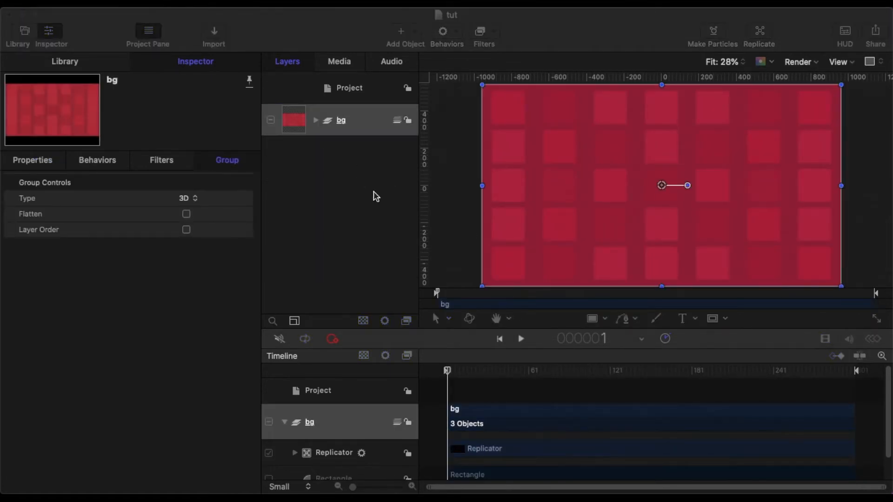
- Add a new empty group at project level above the bg group
left_click(376, 197)
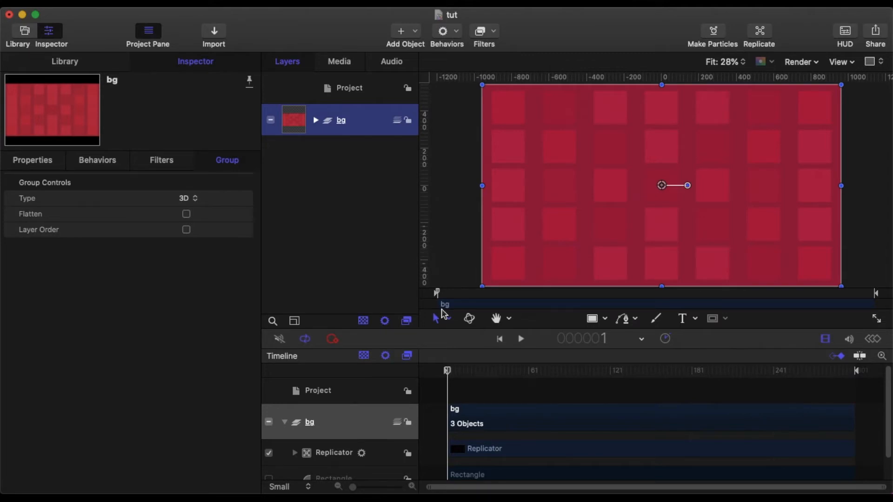
left_click(351, 100)
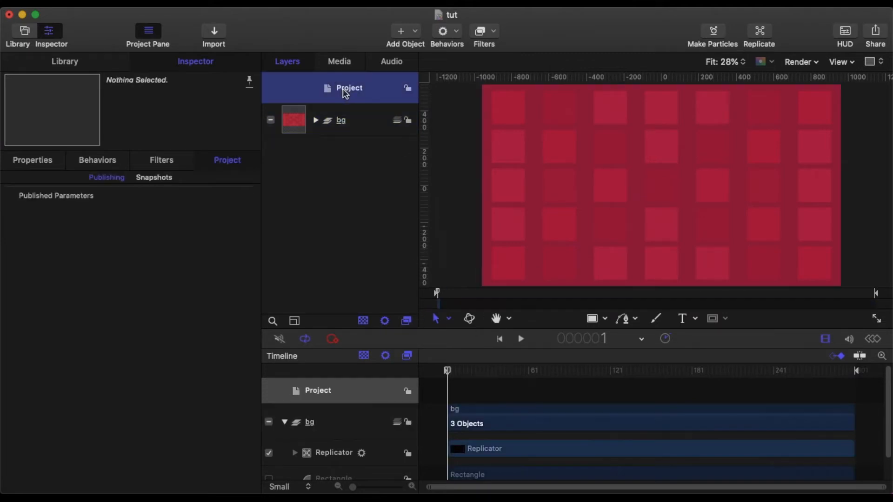
left_click(415, 38)
left_click(426, 49)
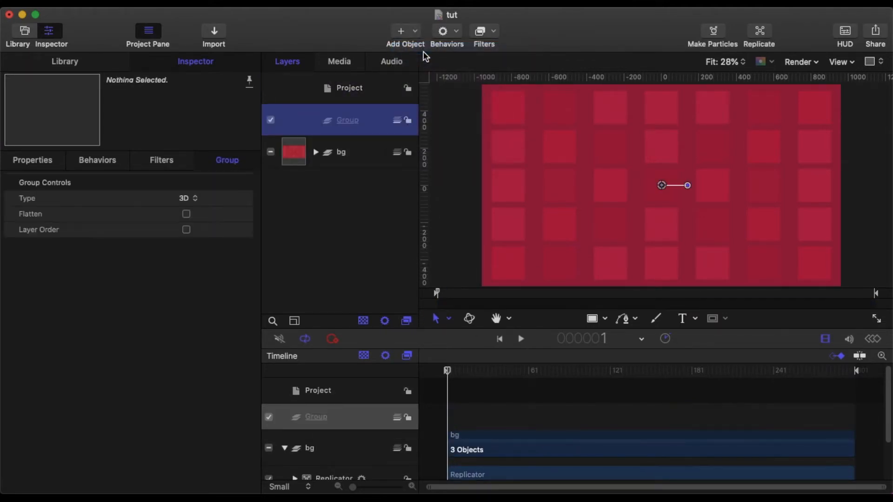
- Draw a small white circle near the canvas centre in the new group and reset its position to 0, 0, 0
left_click(606, 319)
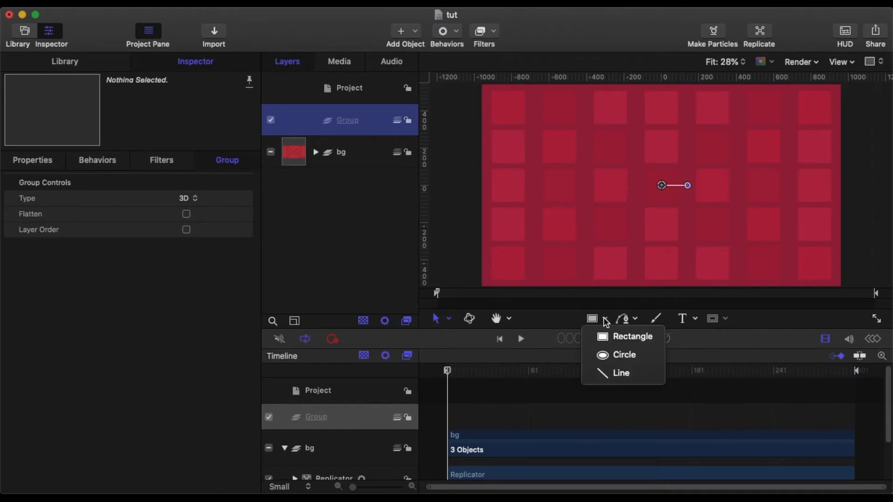
left_click(614, 356)
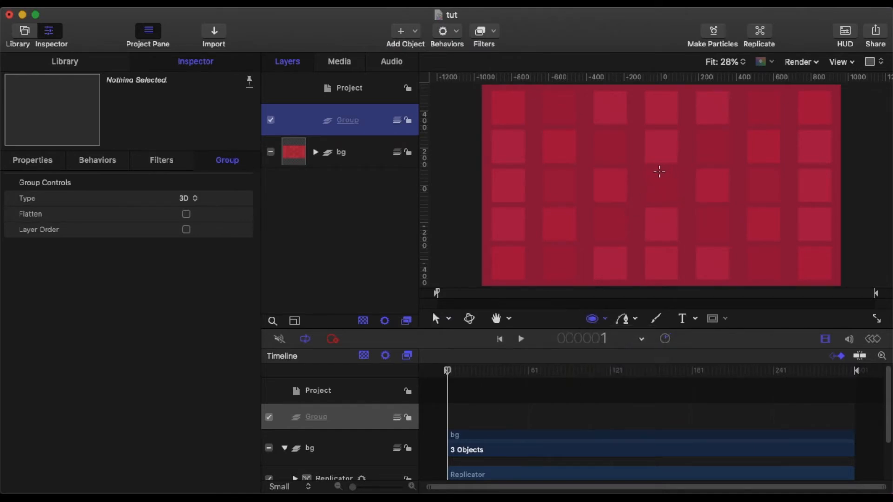
left_click_drag(645, 173, 675, 196)
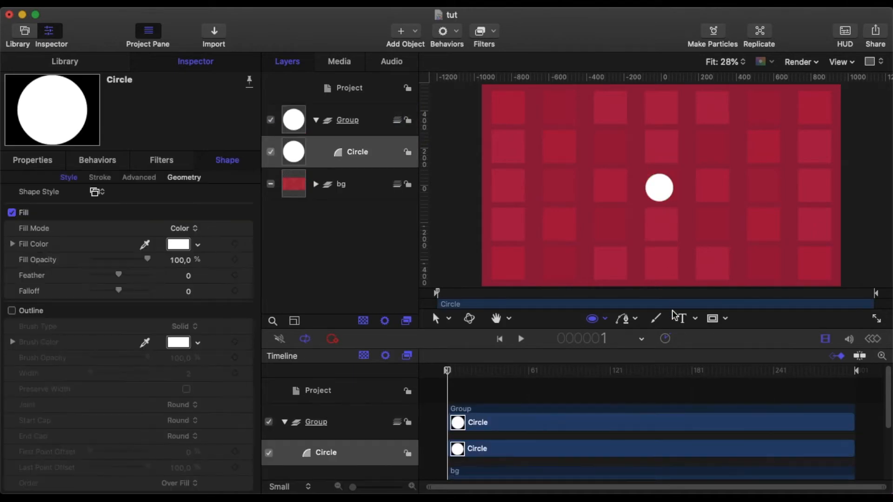
left_click(33, 160)
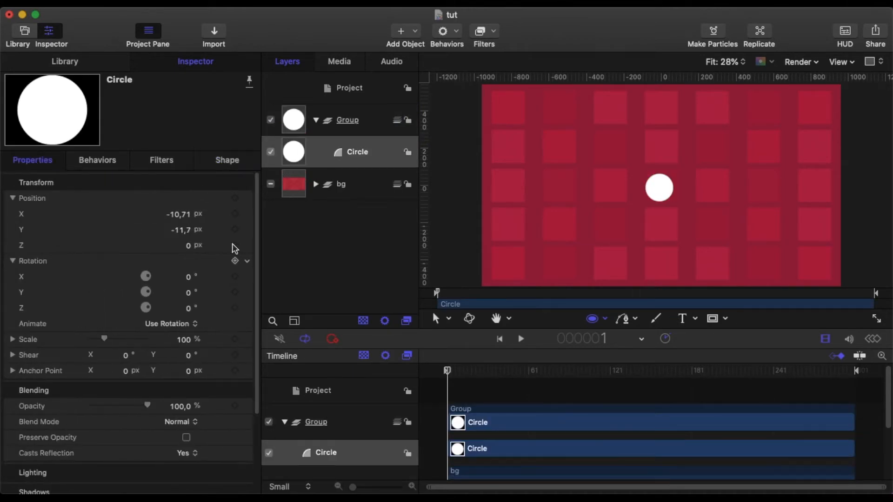
left_click(250, 200)
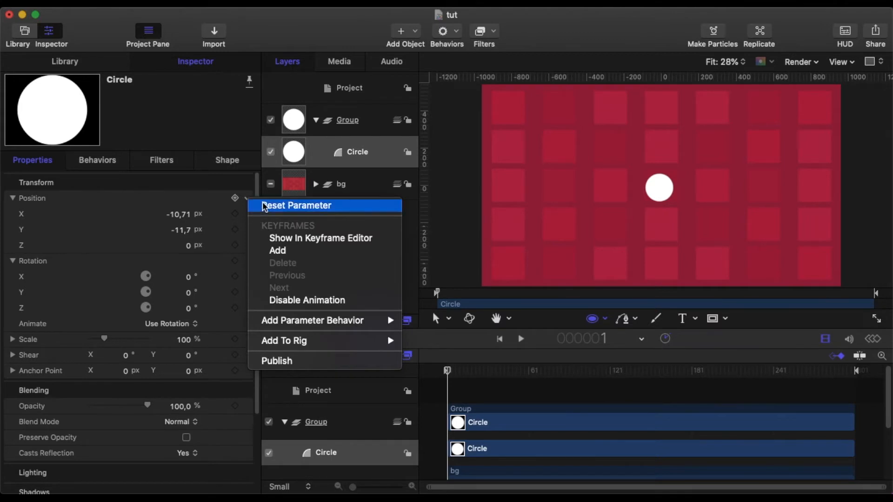
left_click(261, 204)
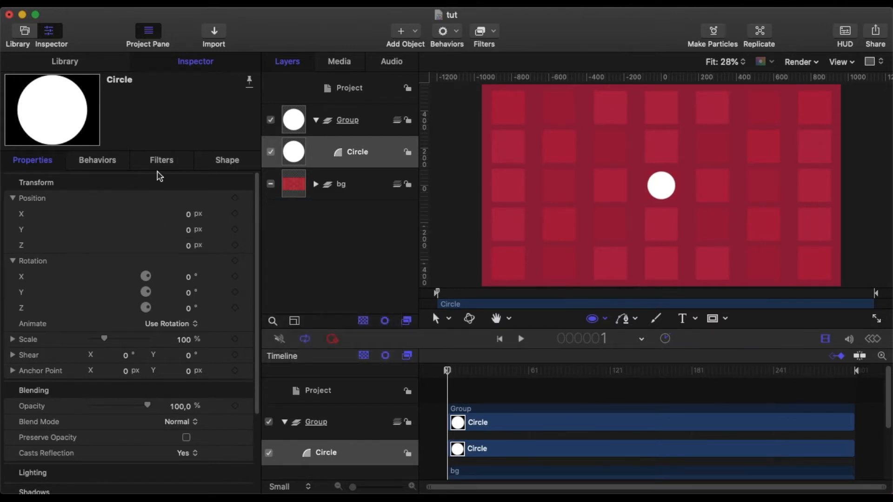
- Replicate the circle and set the replicator's shape to Circle with the Outline arrangement
left_click(223, 163)
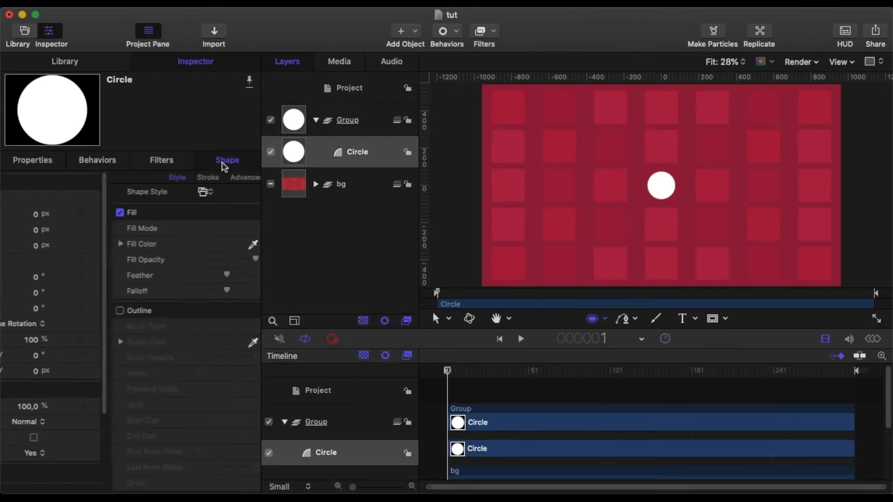
left_click(760, 33)
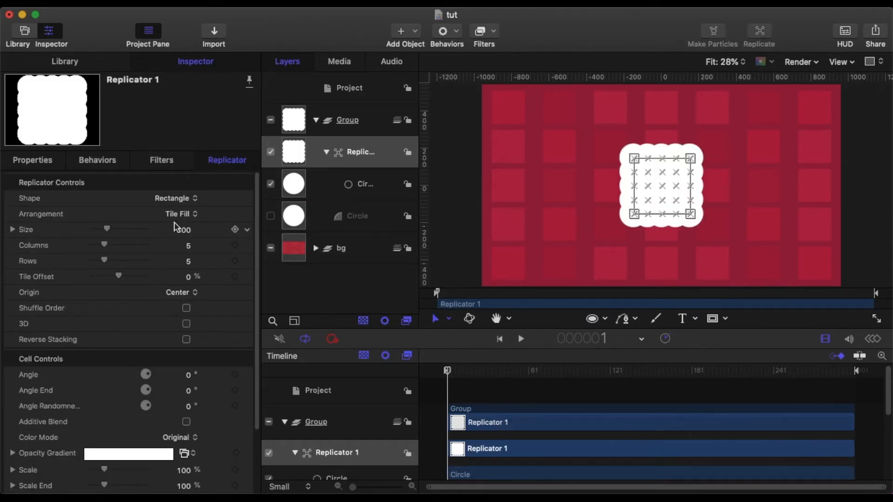
left_click(173, 199)
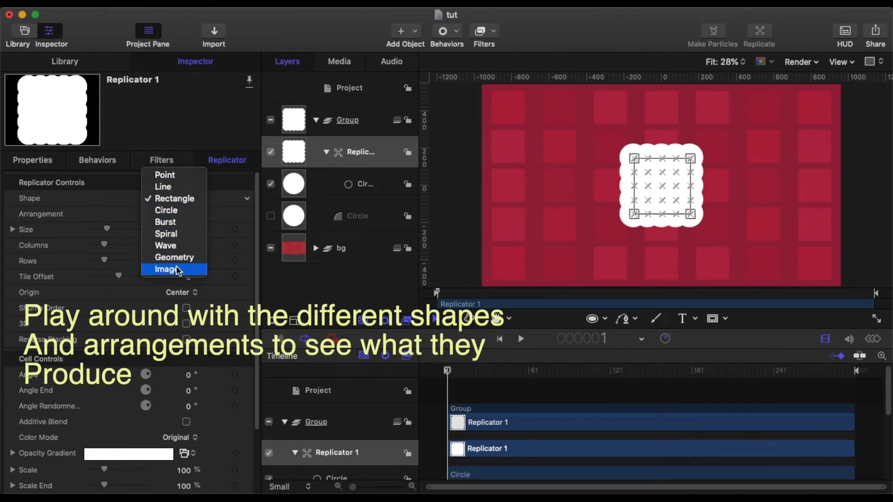
left_click(179, 213)
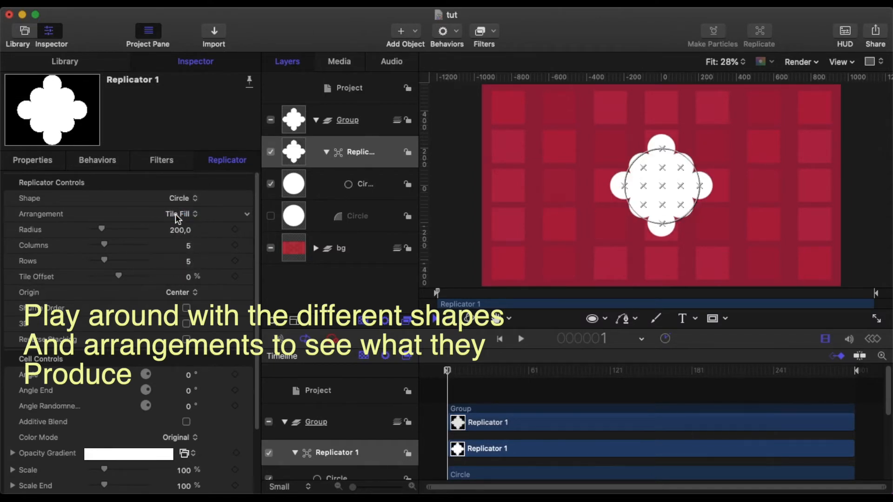
left_click(177, 217)
left_click(184, 203)
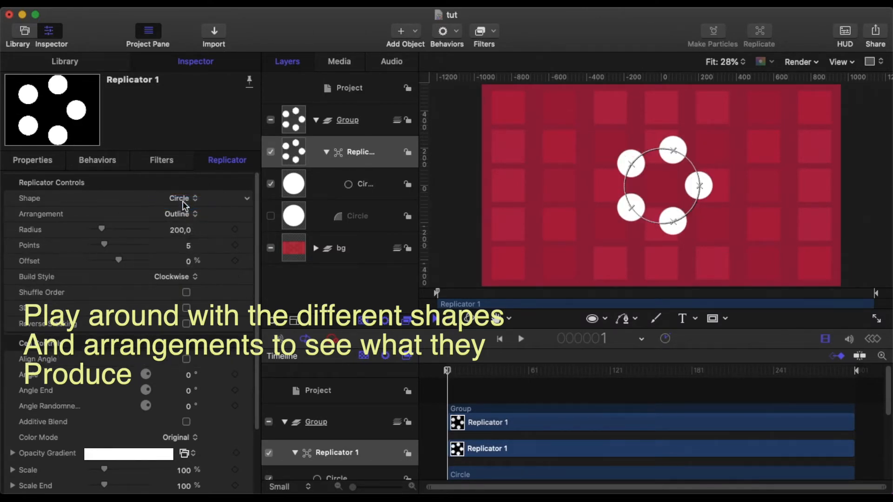
- Set the circle replicator's radius to 405 and its points to 14, with 3D enabled
left_click(179, 232)
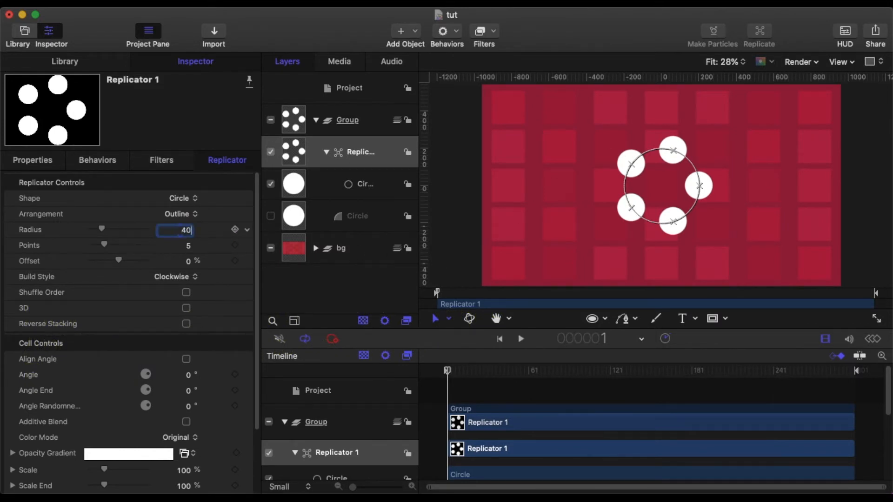
key("Return")
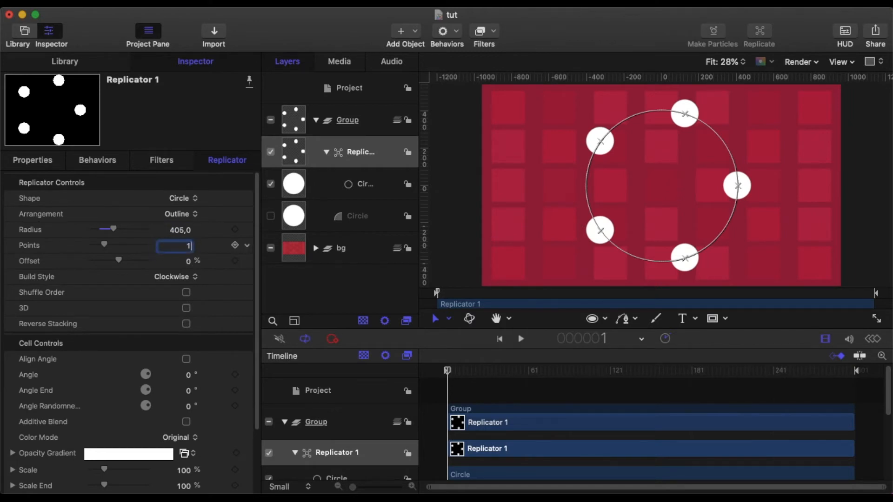
key("Return")
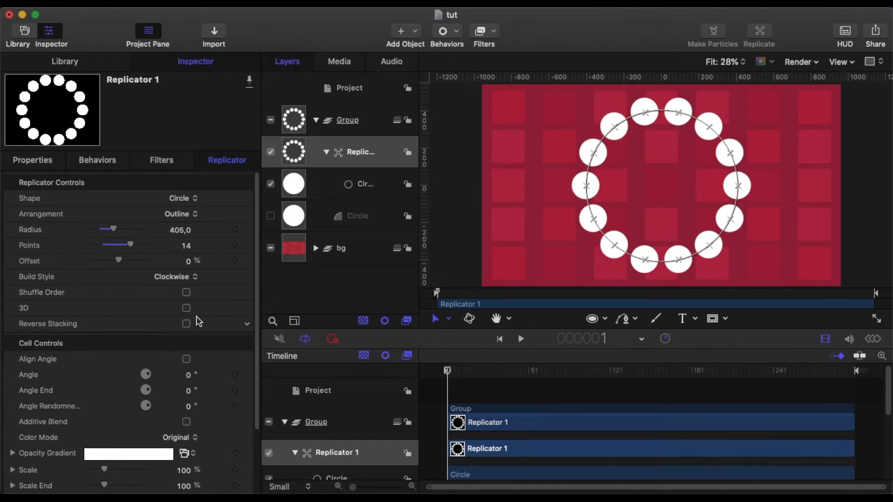
scroll(199, 321, "down", 3)
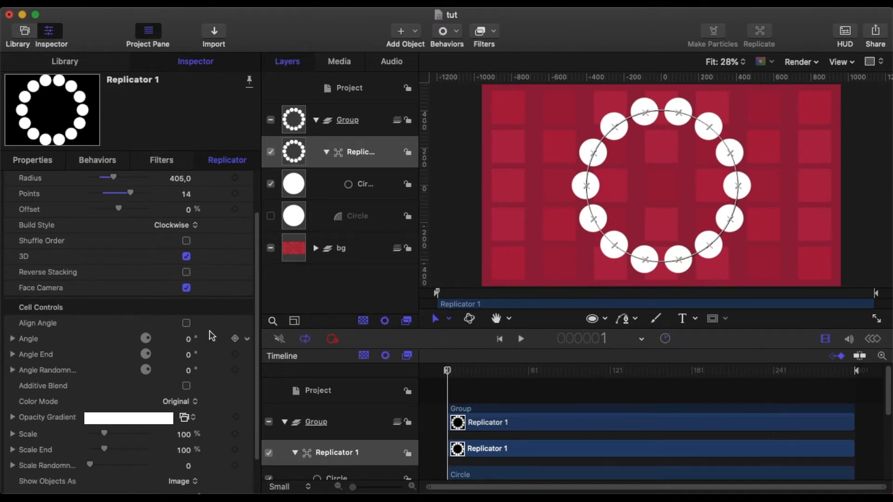
- Set the replicator's color mode to Over Pattern and load a gradient preset running from dusky pink to cream
scroll(213, 334, "down", 2)
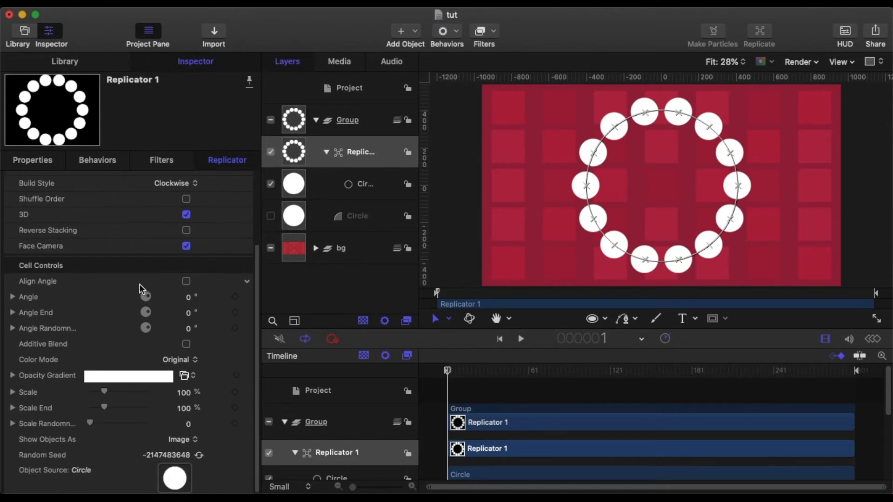
left_click(190, 361)
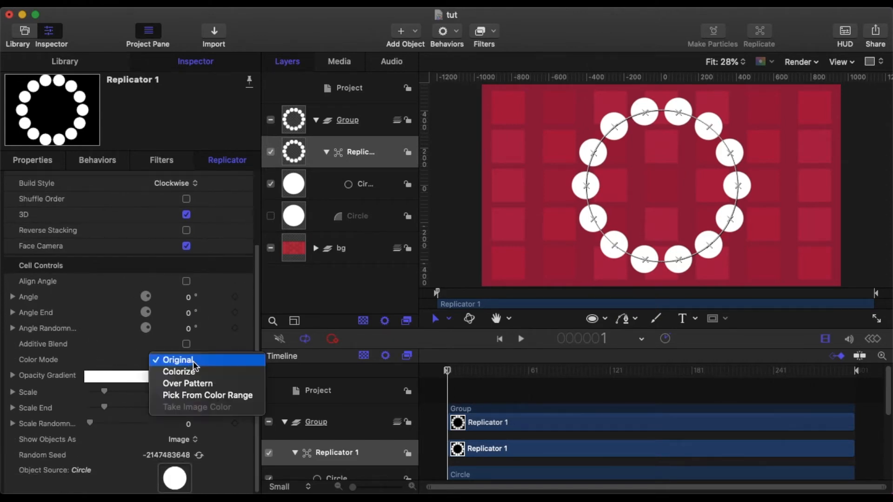
left_click(188, 378)
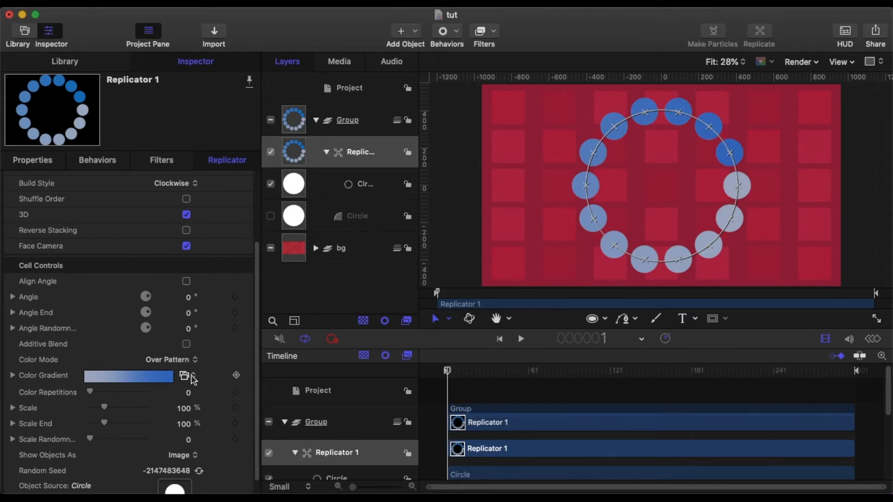
left_click(193, 378)
left_click(218, 419)
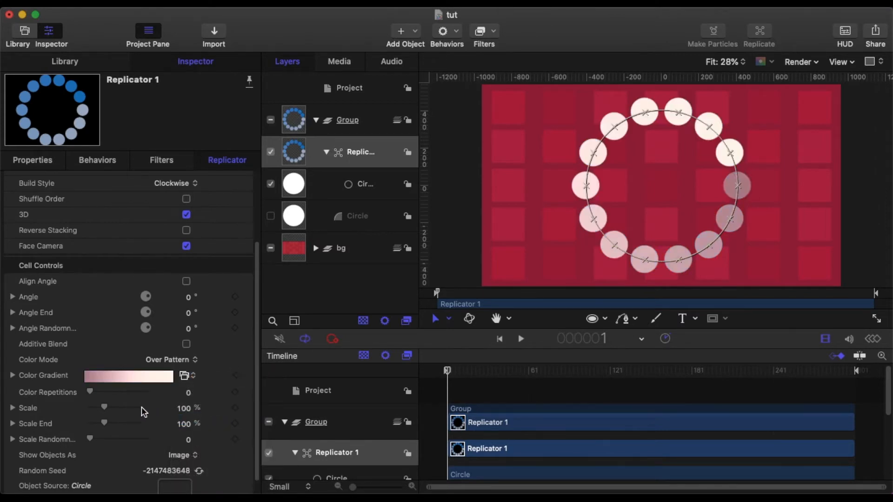
- Expand the color gradient and change its first color tag to a deep red with red 0.7 and green 0.19
left_click(12, 375)
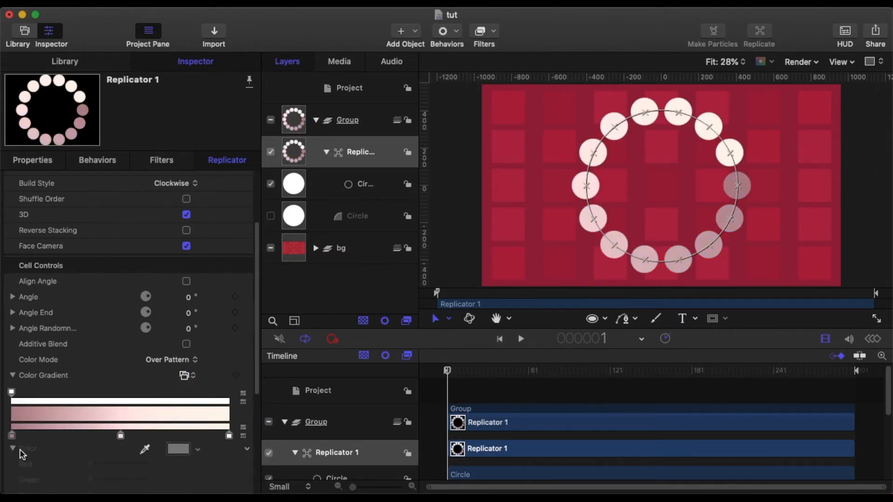
left_click(12, 436)
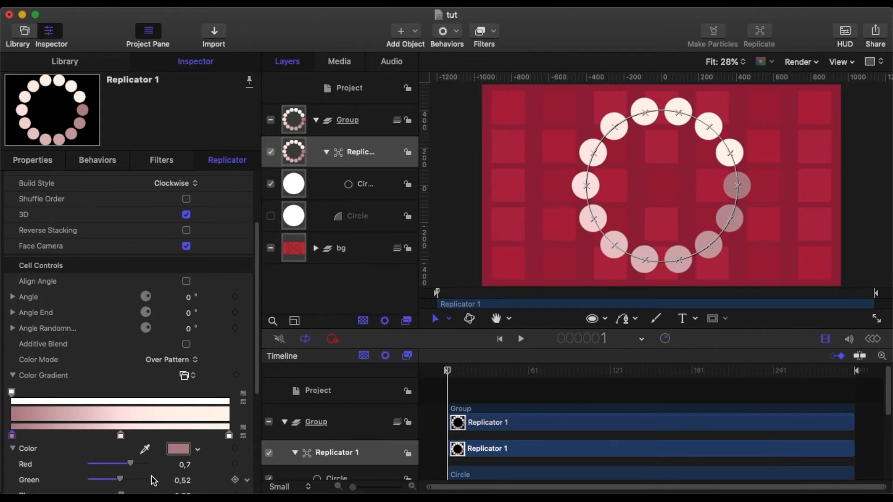
left_click(178, 449)
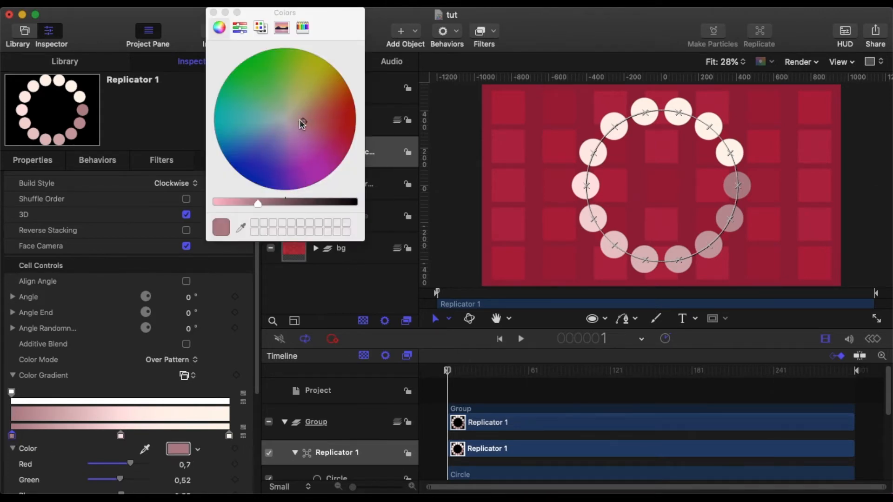
left_click_drag(302, 123, 329, 128)
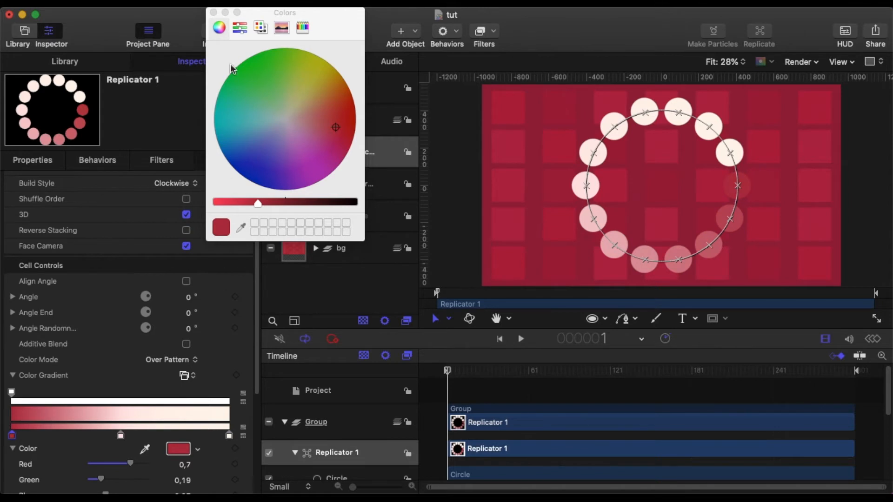
left_click(213, 12)
- Change the gradient's middle color tag to a light pink with red 1.0 and green 0.85
left_click(121, 437)
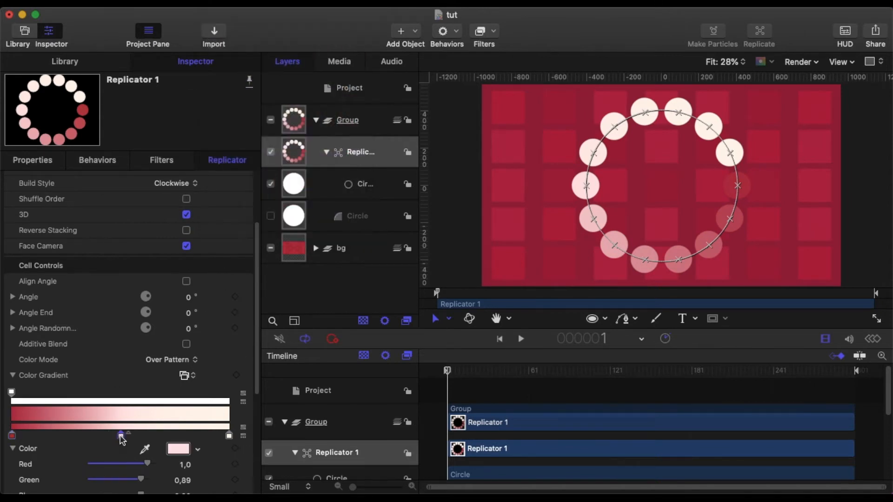
left_click(185, 449)
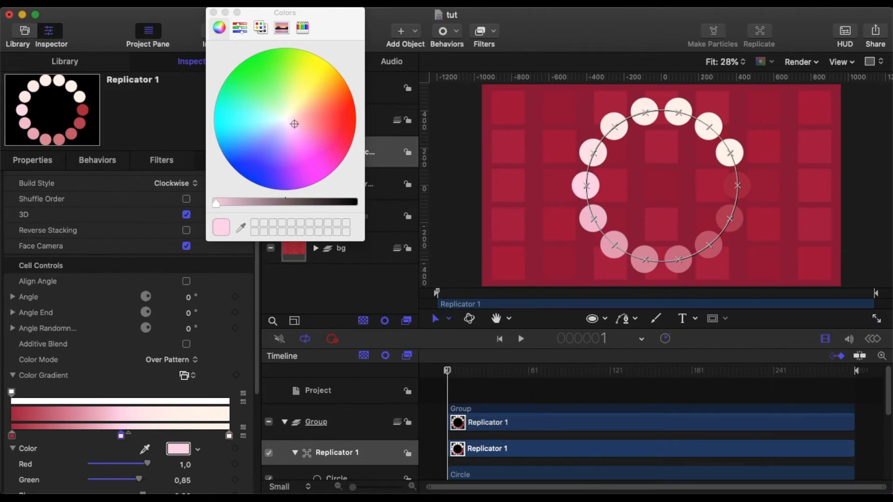
left_click(214, 13)
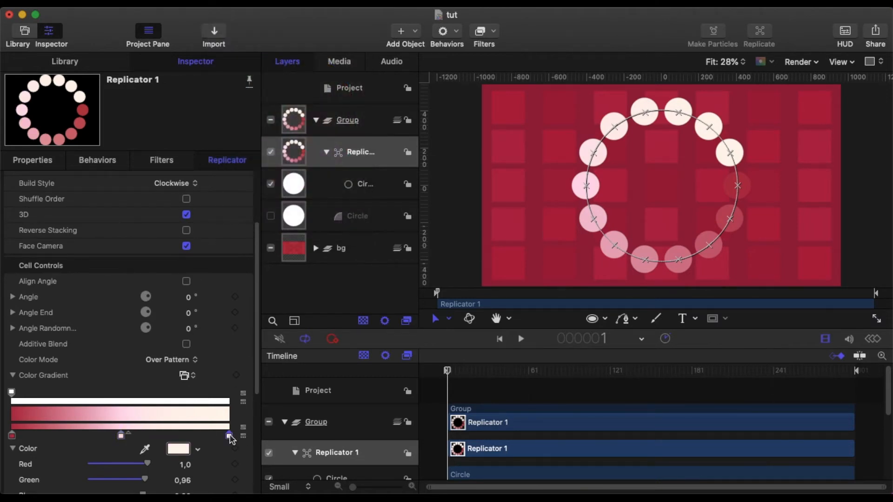
- Change the gradient's last color tag to a stronger pink with red 1.0 and green 0.64, and close the color picker
left_click(174, 450)
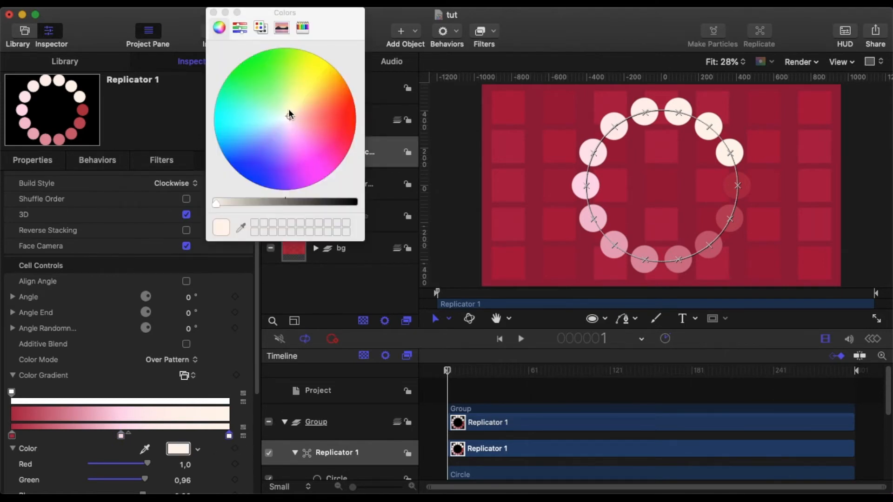
mouse_move(289, 115)
left_mouse_down()
mouse_move(299, 143)
mouse_move(306, 139)
left_mouse_up()
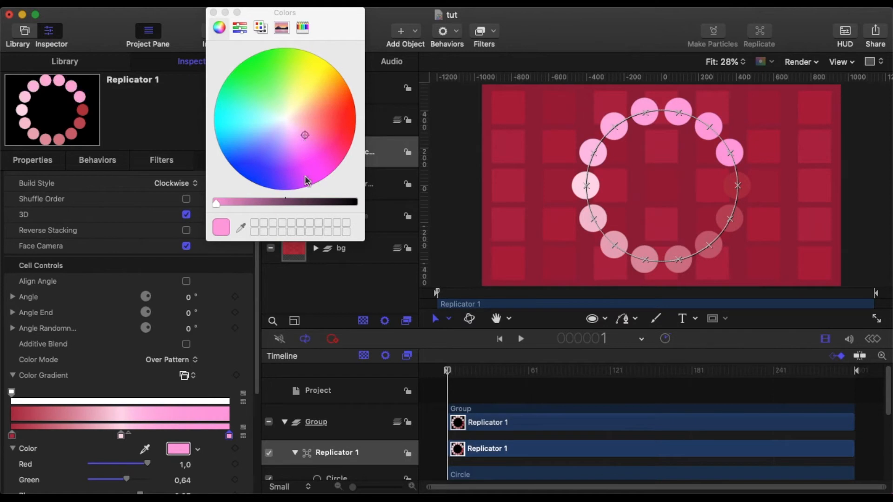
left_click(430, 421)
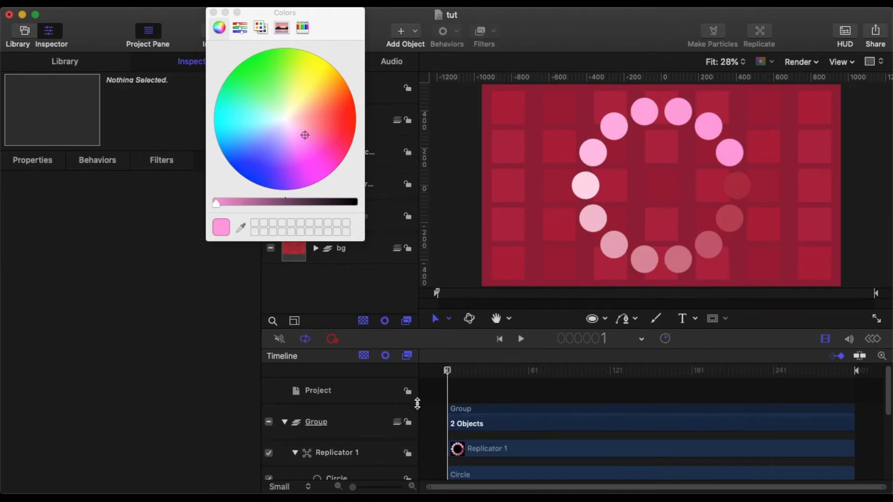
left_click(213, 13)
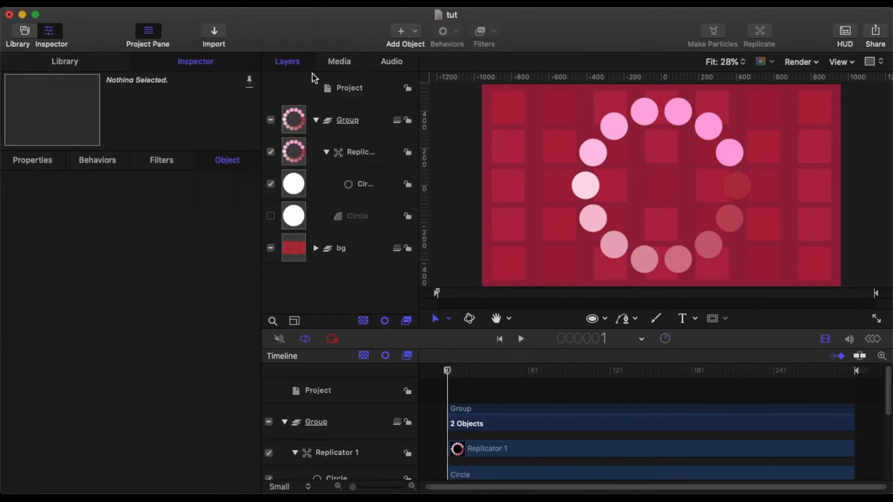
- Keyframe the circle replicator's offset from 0% at the first frame to 90% at frame 300
left_click(357, 156)
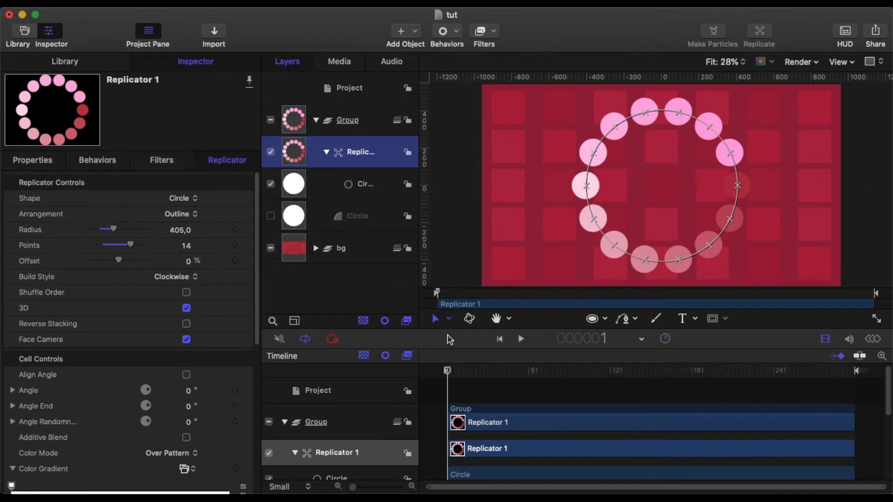
left_click_drag(448, 372, 432, 421)
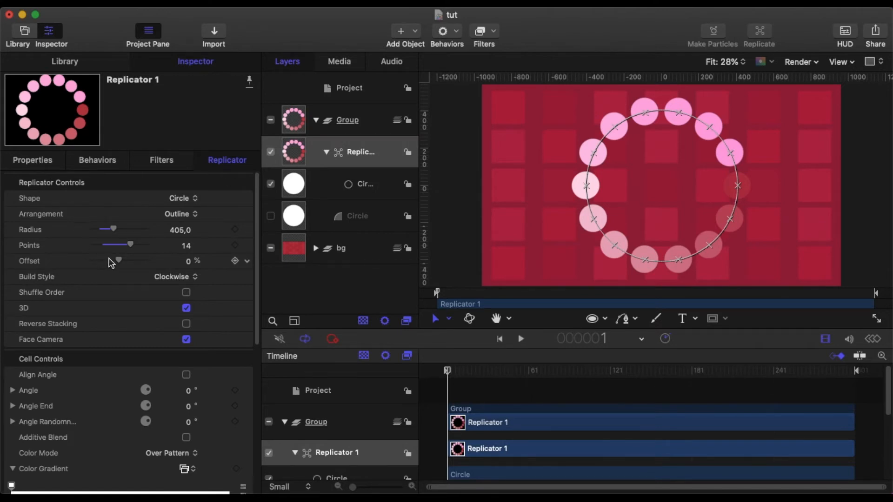
mouse_move(123, 266)
left_mouse_down()
mouse_move(137, 267)
mouse_move(110, 267)
mouse_move(123, 270)
left_mouse_up()
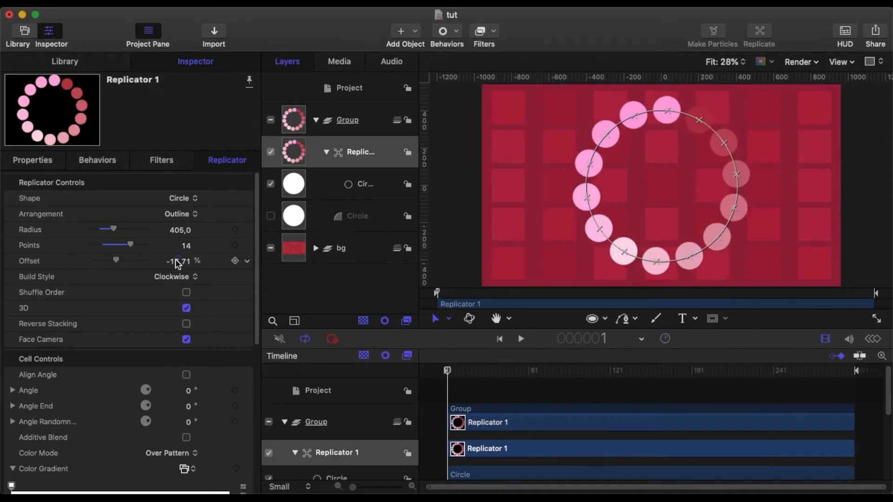
left_click(248, 263)
left_click(260, 266)
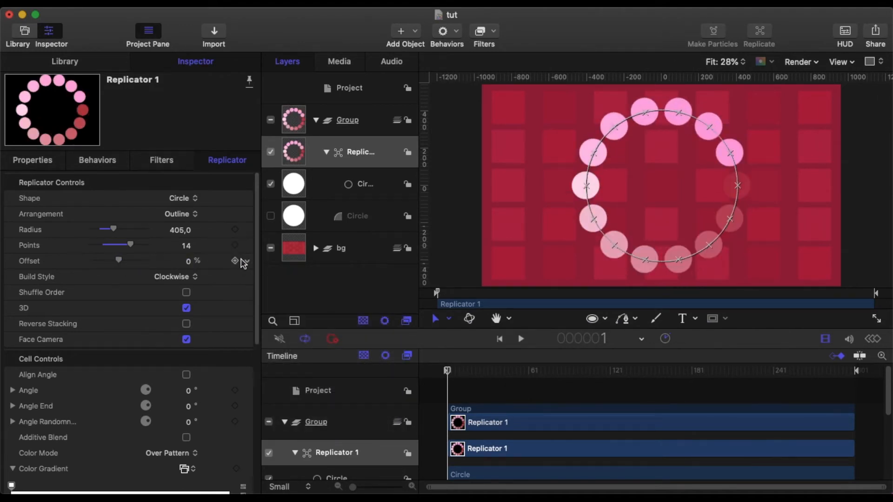
left_click_drag(448, 374, 878, 401)
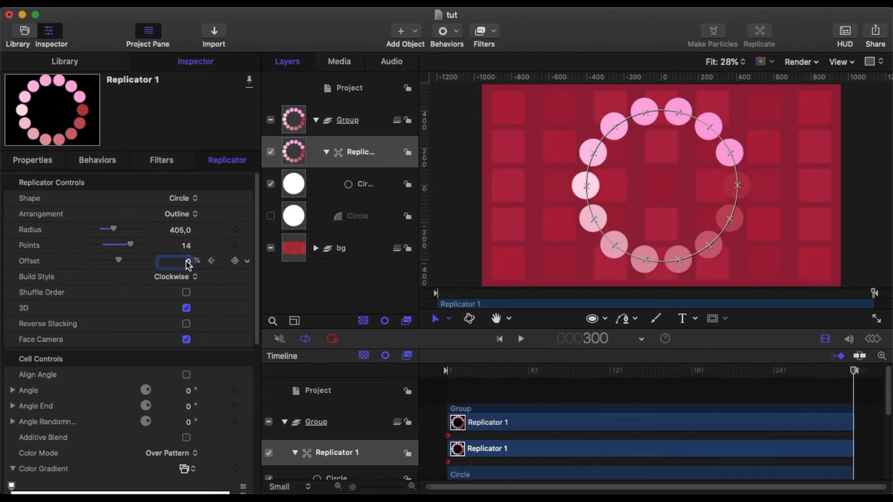
key("Return")
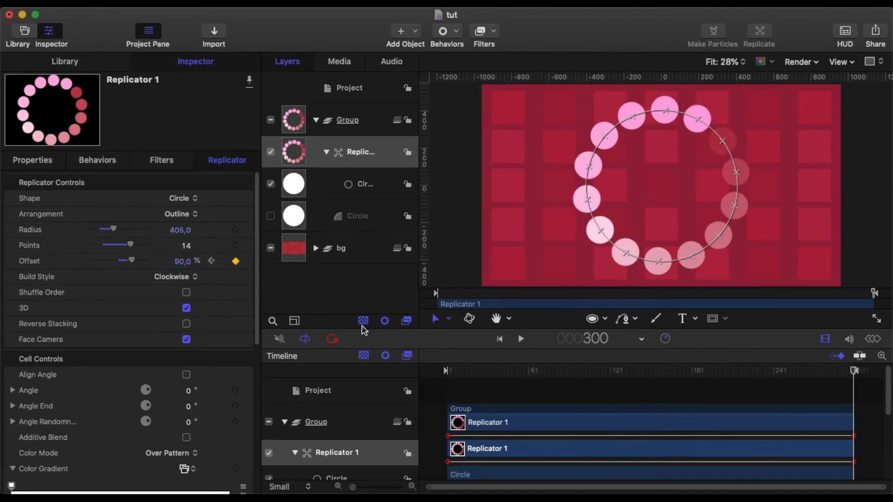
- Play back the ring's offset animation and return the playhead to the first frame
left_click(521, 341)
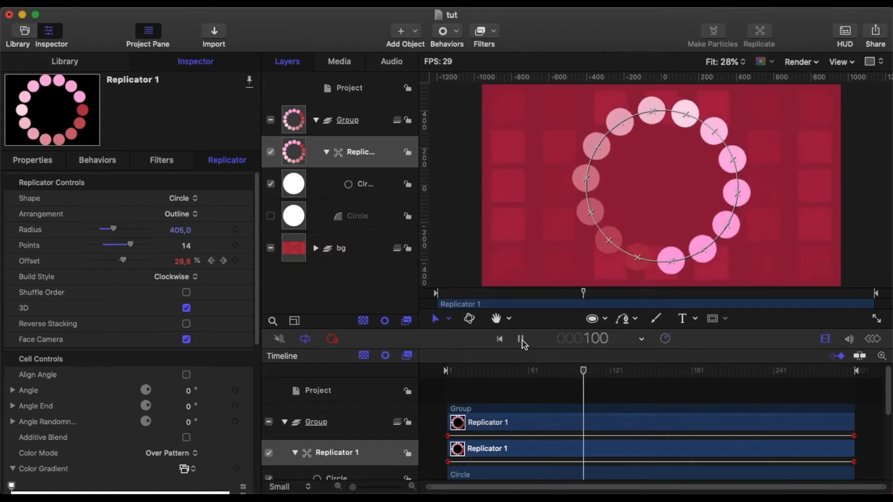
left_click(521, 340)
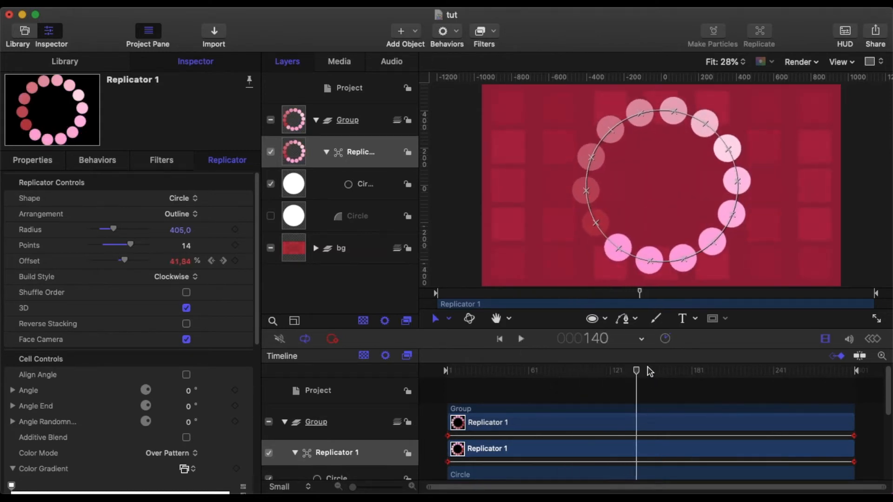
left_click_drag(637, 376, 398, 378)
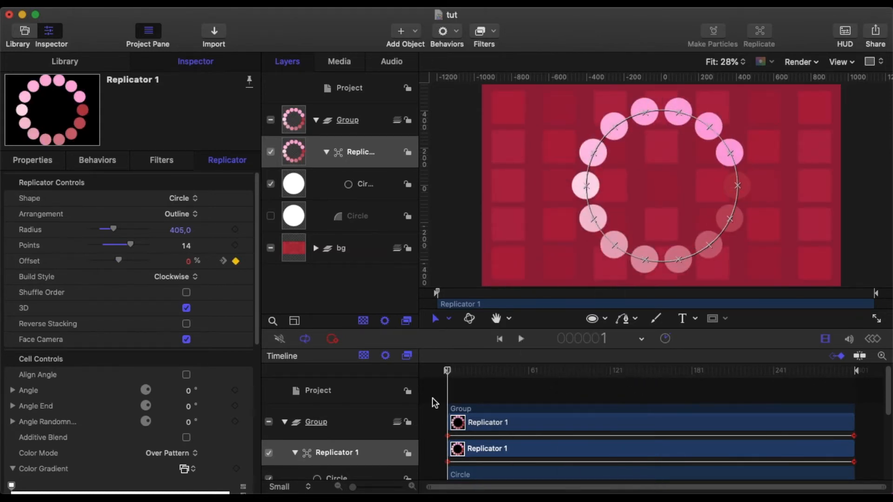
left_click(433, 402)
- Keyframe the ring replicator's X rotation from 0° at the first frame to -360° at frame 210
left_click(346, 151)
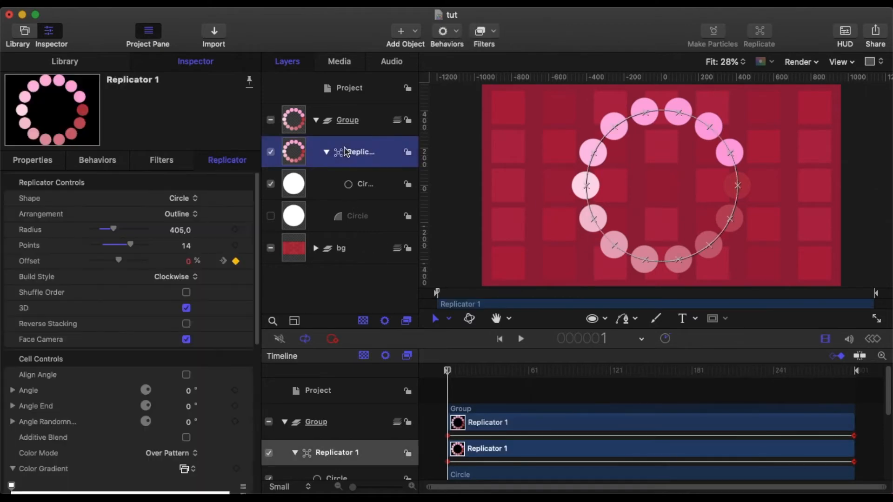
left_click(33, 161)
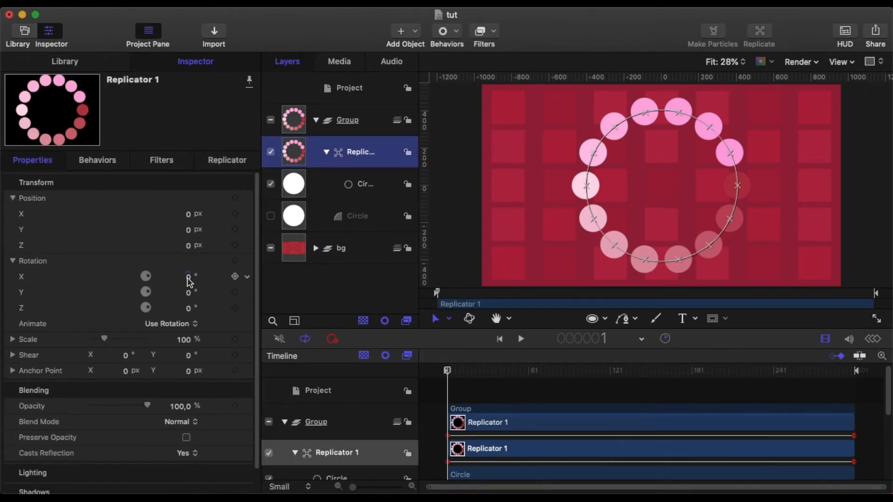
mouse_move(191, 280)
left_mouse_down()
mouse_move(235, 280)
mouse_move(188, 280)
left_mouse_up()
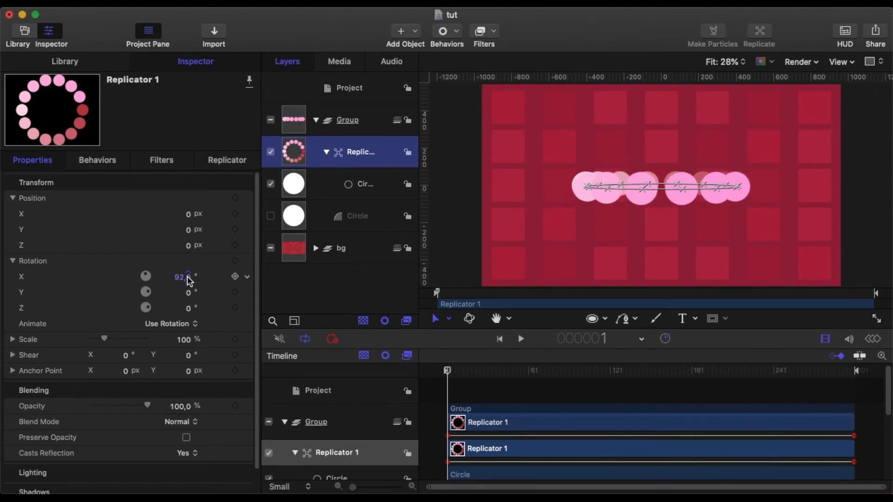
left_click(183, 278)
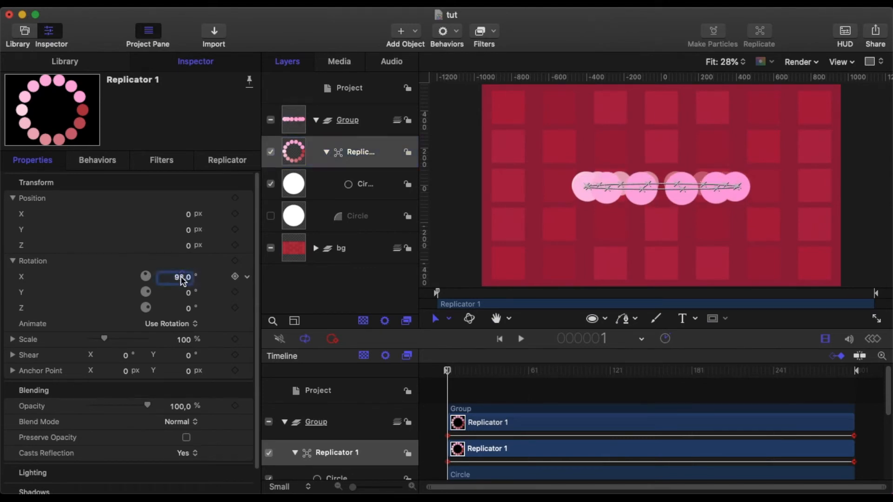
type("0")
key("Return")
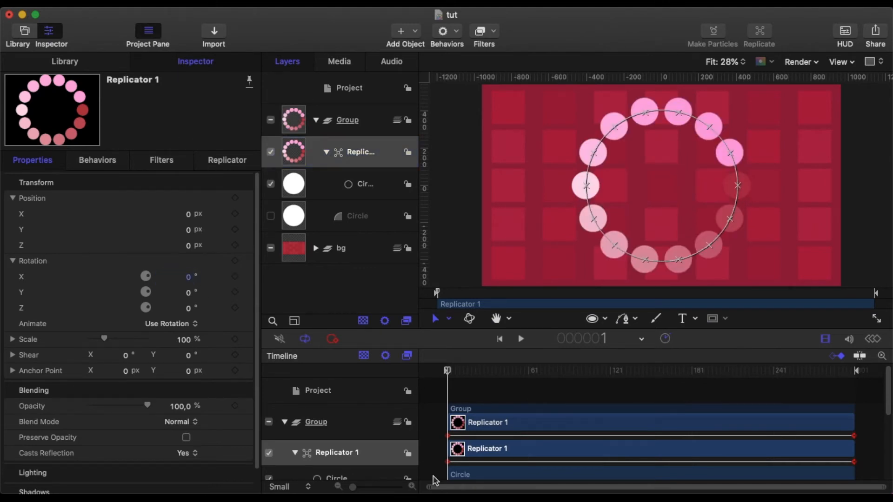
left_click_drag(449, 376, 427, 368)
left_click_drag(448, 372, 733, 439)
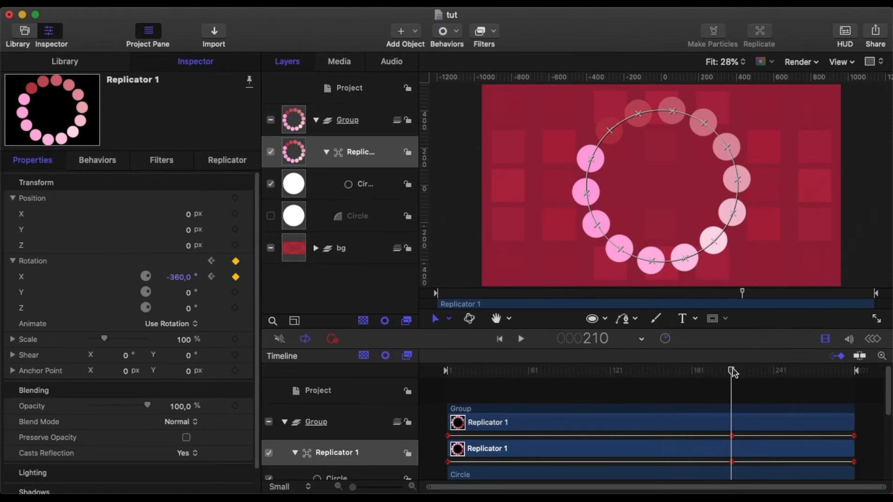
- Preview the ring's X rotation animation from the start, return to the first frame and clear the selection
left_click_drag(732, 372, 392, 372)
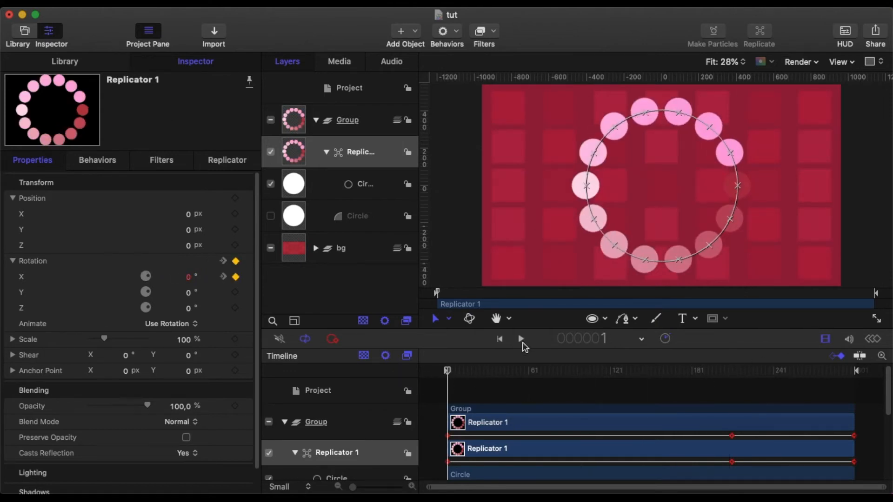
left_click(521, 341)
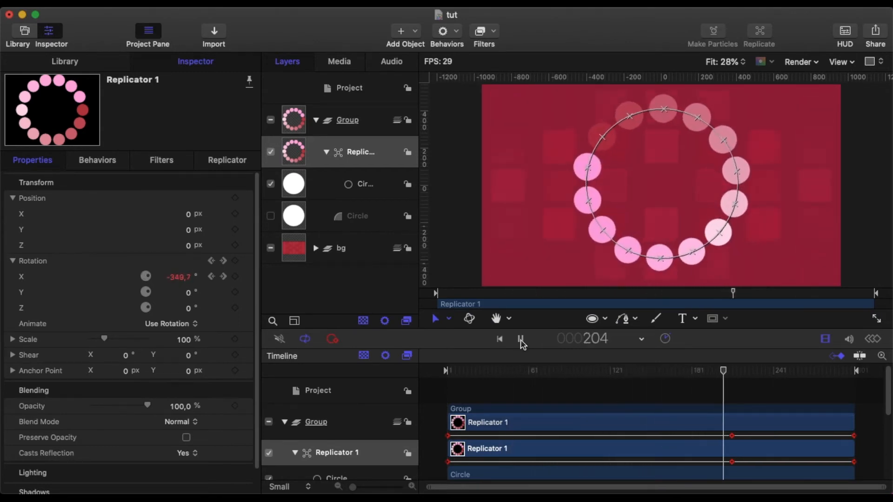
left_click(521, 340)
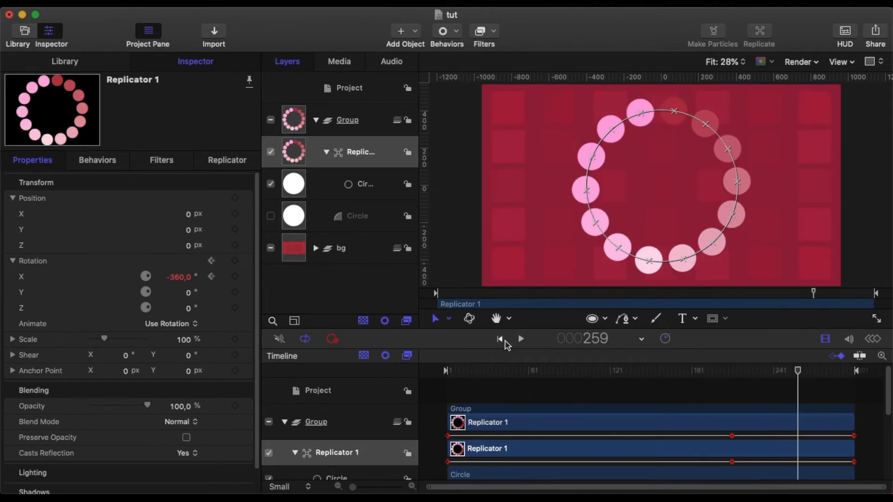
left_click(502, 340)
left_click(430, 412)
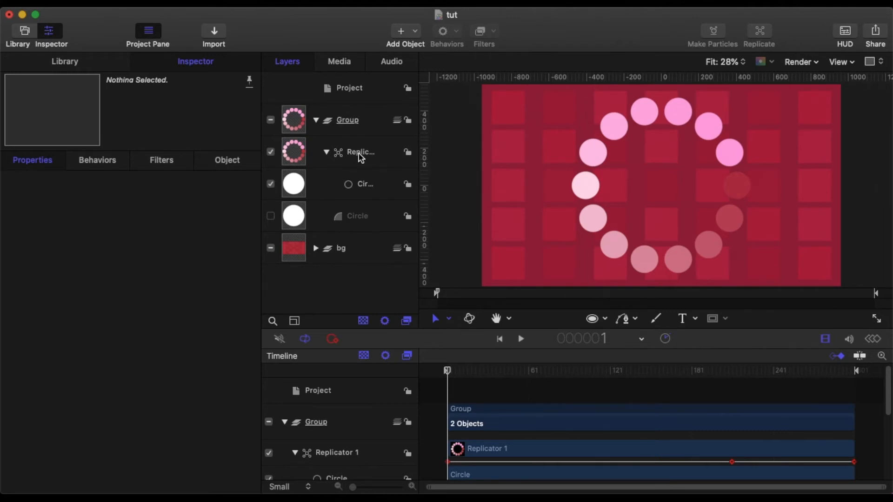
- Add a new group above the ring's group and import apple_logo_PNG19690 from the essential files folder into it
left_click(316, 120)
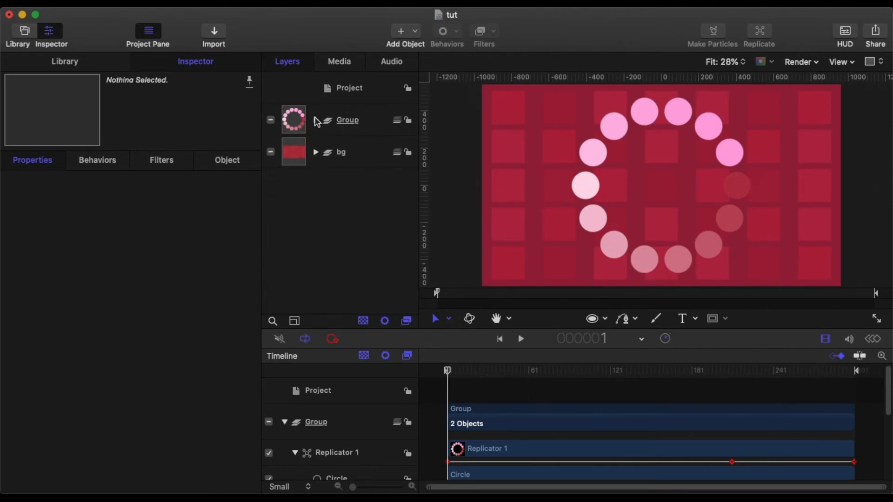
left_click(353, 90)
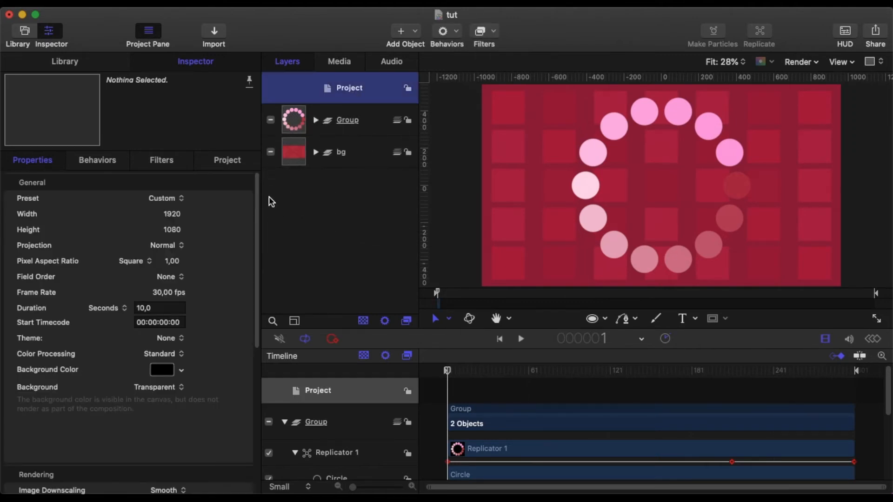
left_click(421, 29)
left_click(424, 49)
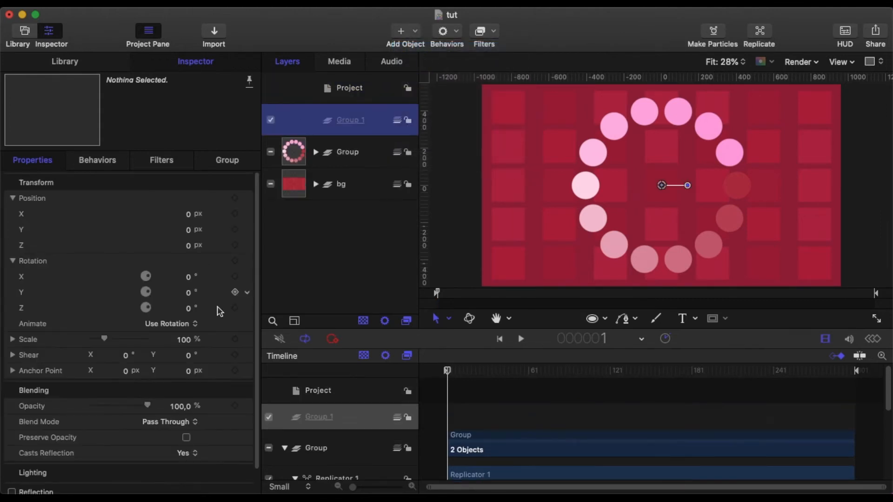
left_click(213, 33)
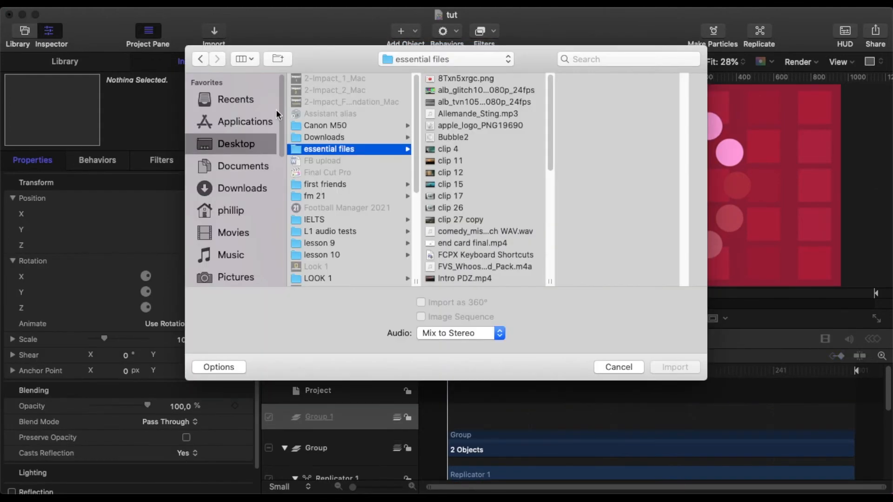
left_click(461, 125)
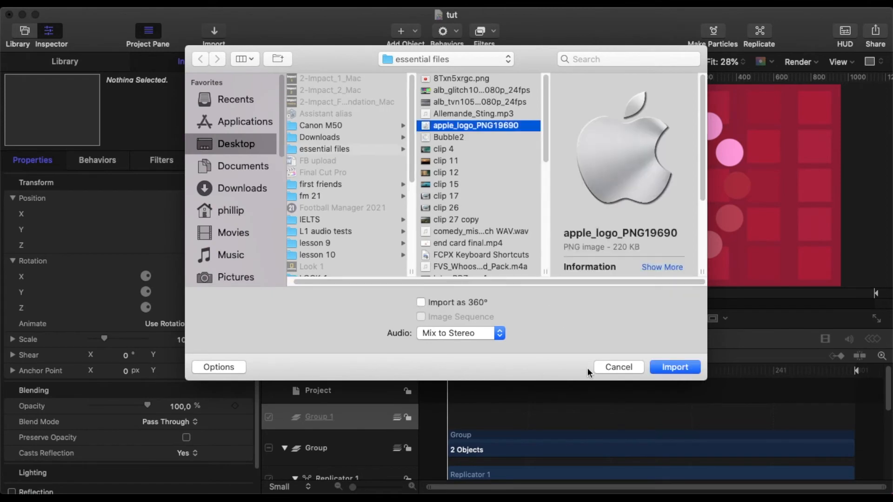
left_click(667, 367)
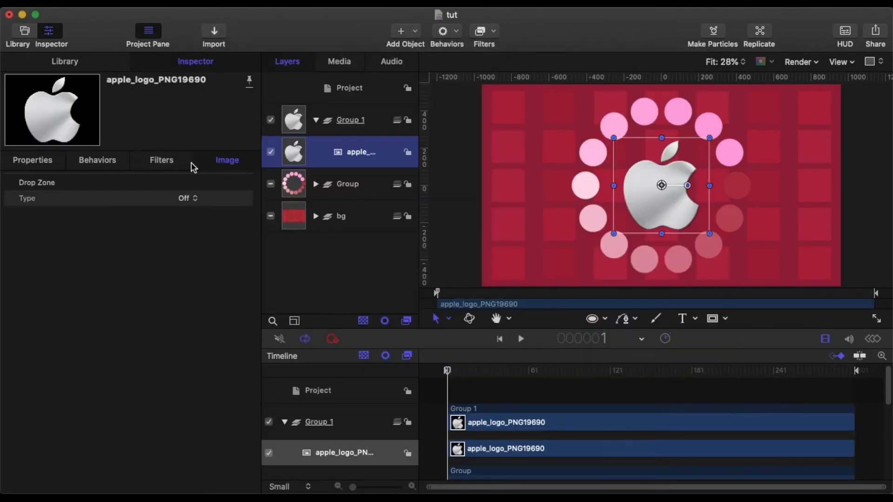
- Move the Apple logo slightly up to about Y 30.61 px and scale it down to 88%
left_click(32, 160)
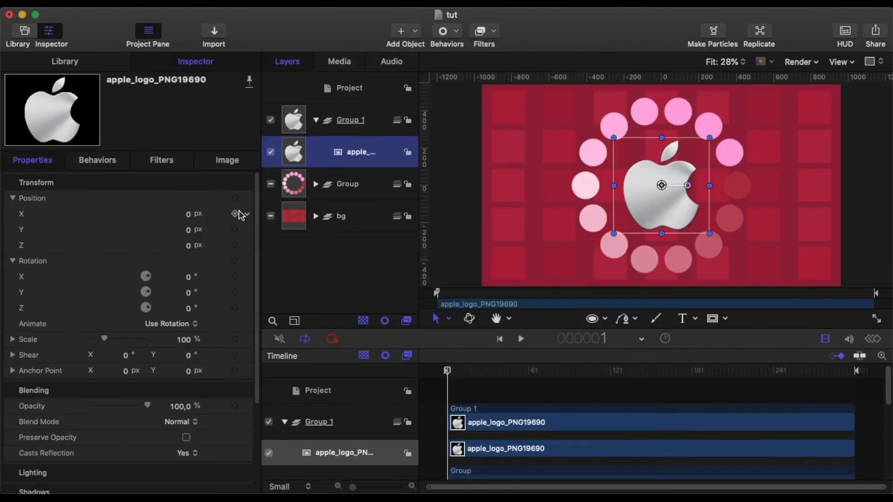
left_click_drag(663, 187, 663, 181)
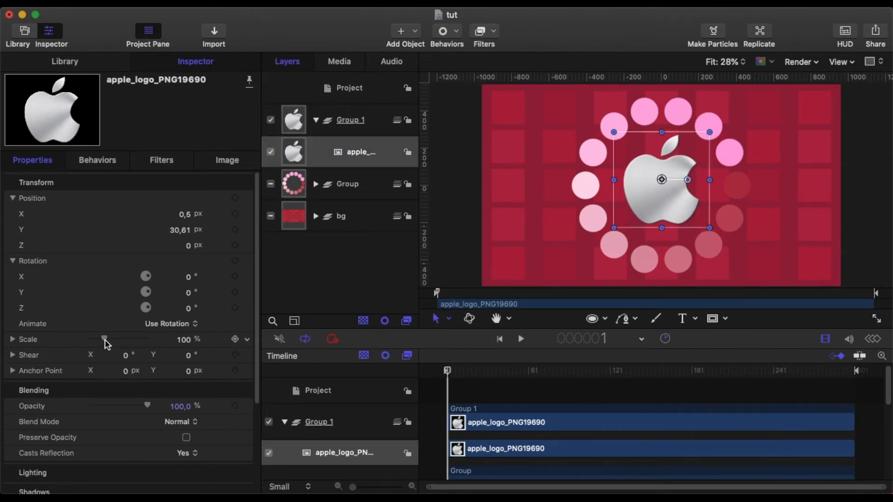
left_click_drag(104, 340, 102, 341)
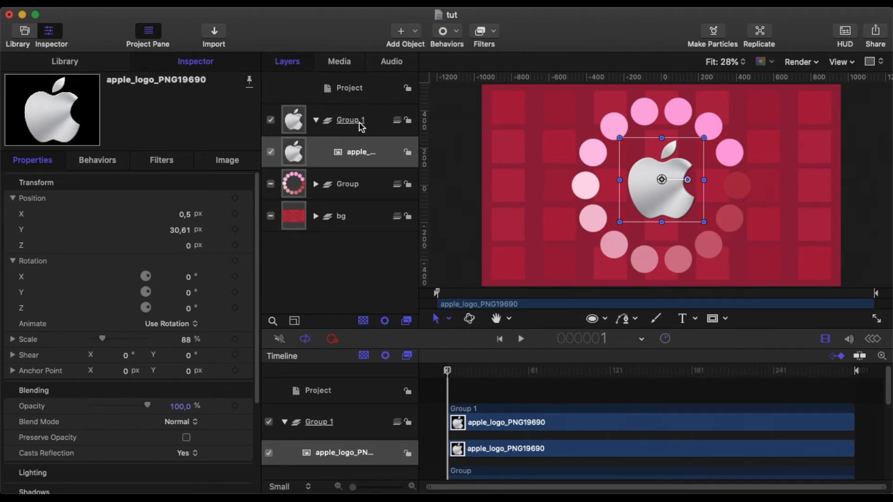
- Preview the whole animation with the logo inside the ring by scrubbing and playing from the first frame
left_click_drag(447, 372, 673, 441)
left_click(427, 424)
left_click(500, 338)
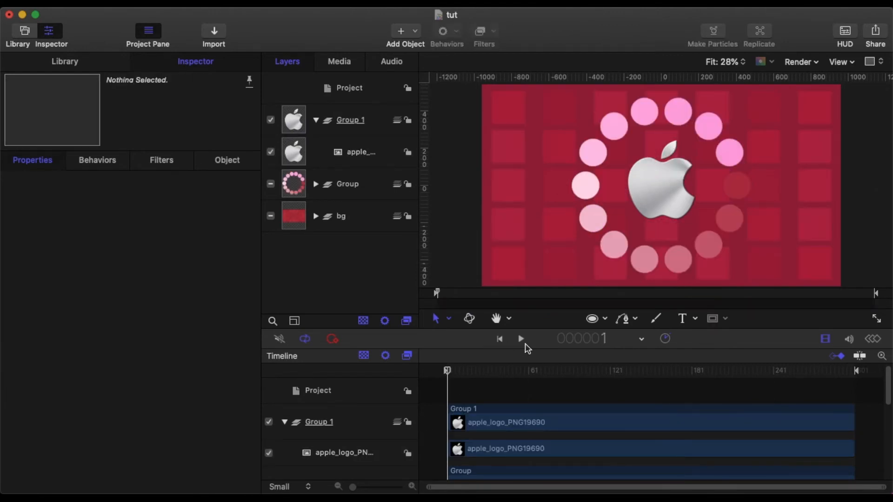
left_click(520, 339)
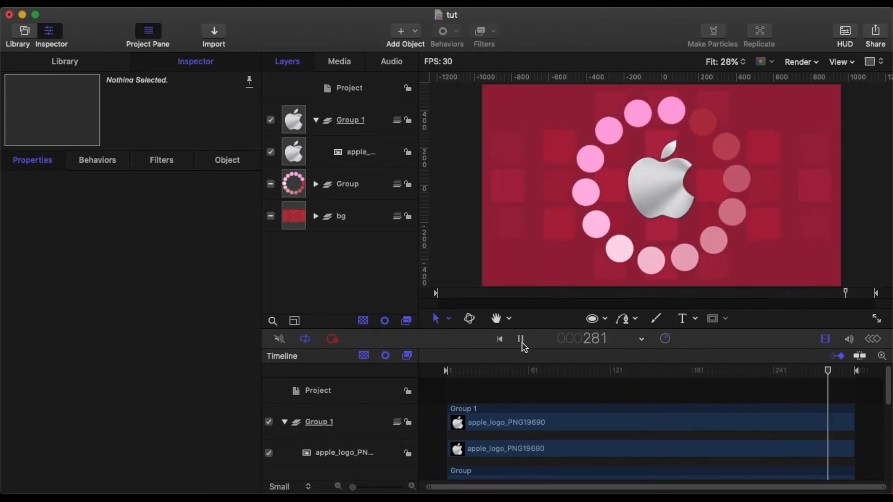
left_click(523, 341)
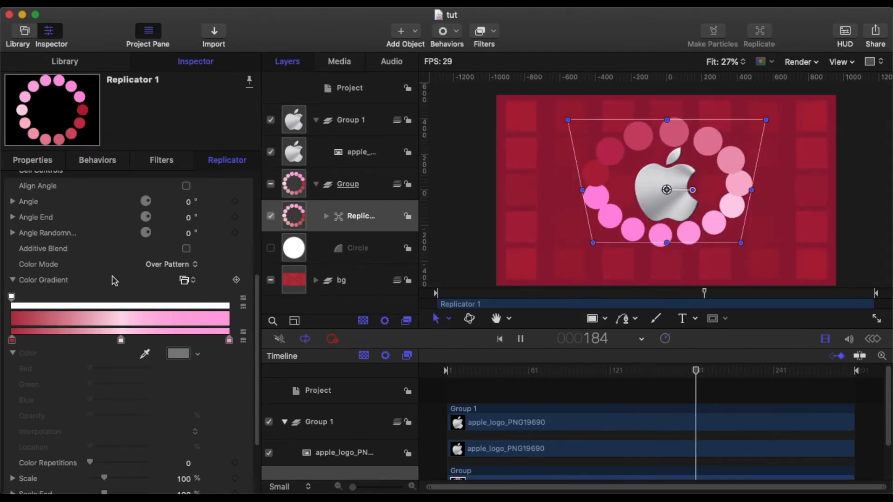
- Adjust the ring replicator's cell controls to color repetitions 0.63, scale 85% and scale randomness 62
scroll(112, 325, "down", 2)
scroll(135, 321, "down", 3)
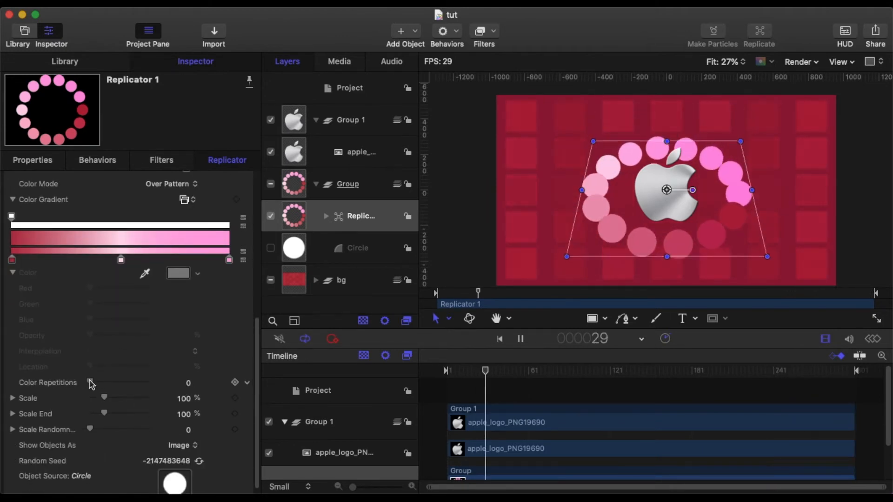
left_click_drag(90, 382, 97, 383)
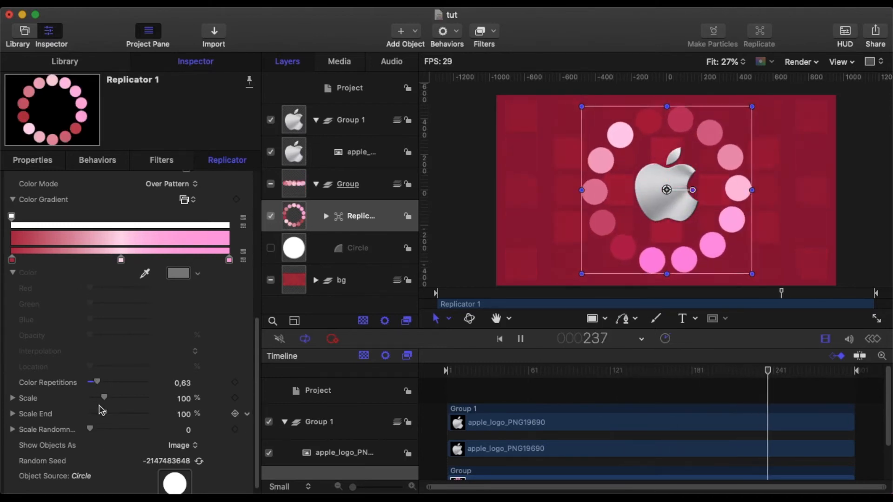
left_click_drag(105, 399, 100, 399)
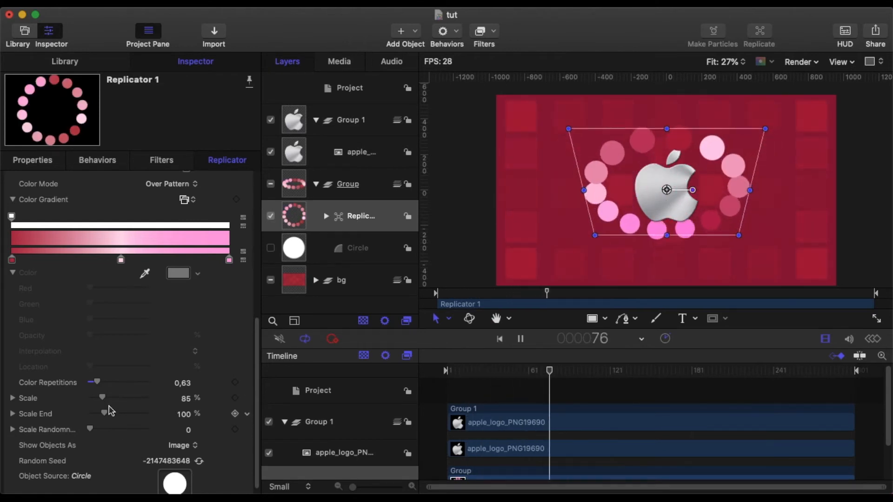
left_click_drag(92, 431, 109, 432)
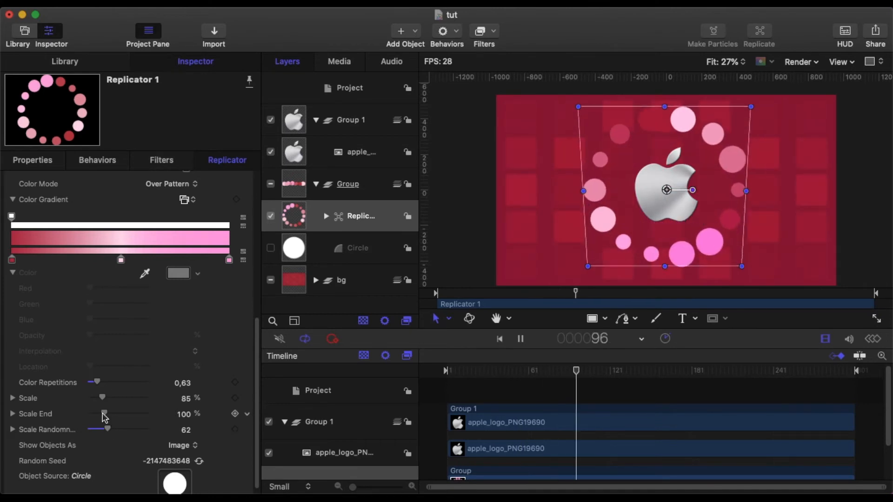
- Set the ring replicator to 15 points and its cell scale to 83%
left_click_drag(102, 400, 99, 399)
scroll(167, 230, "up", 10)
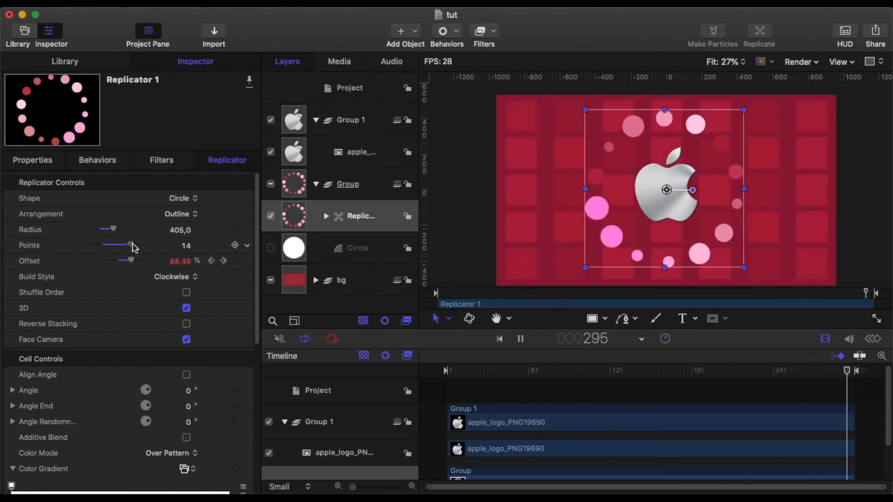
left_click_drag(130, 250, 136, 247)
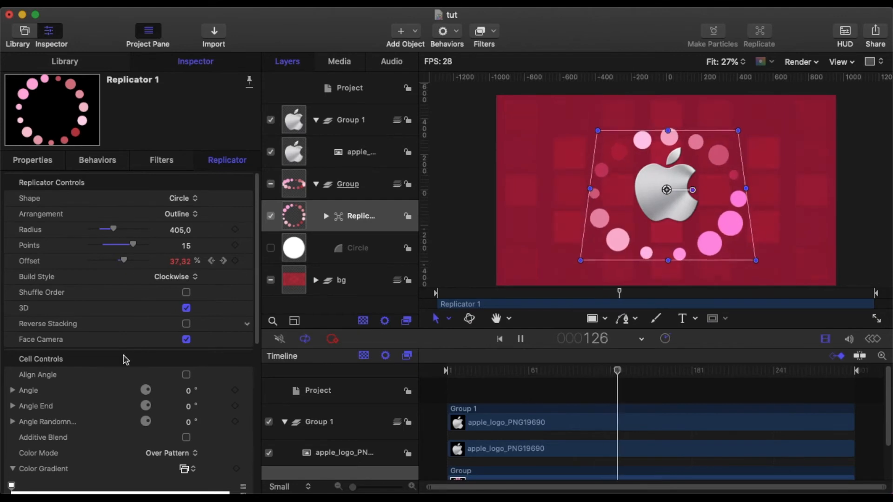
scroll(140, 415, "down", 2)
scroll(139, 415, "down", 5)
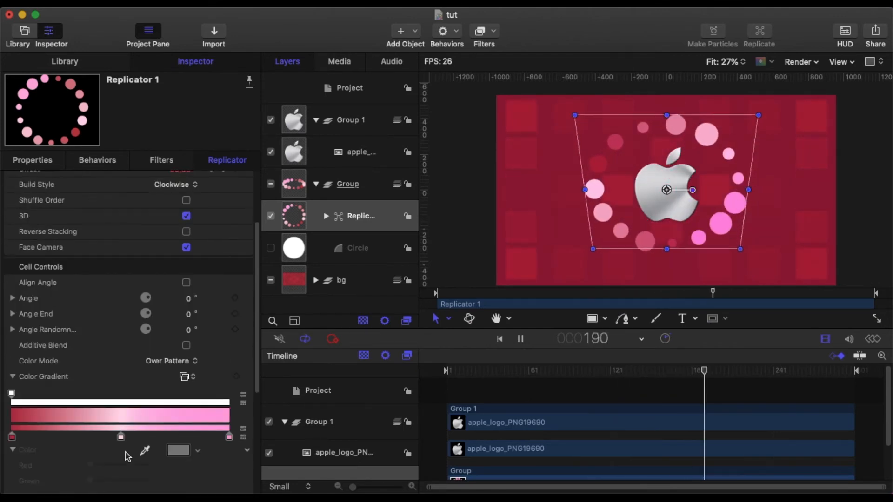
scroll(112, 434, "down", 9)
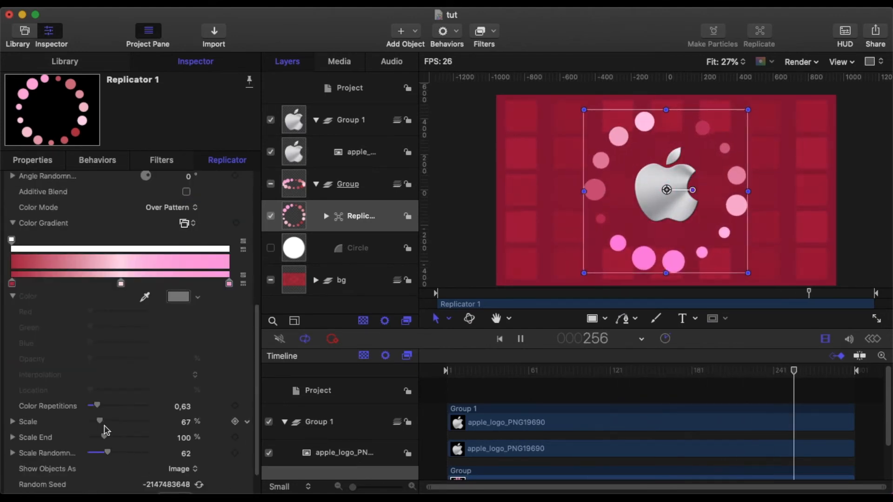
left_click_drag(99, 423, 106, 424)
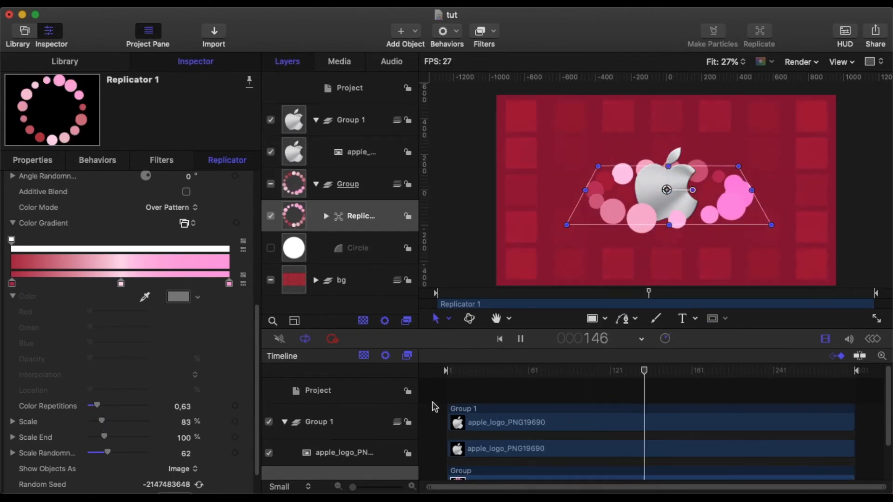
left_click(432, 404)
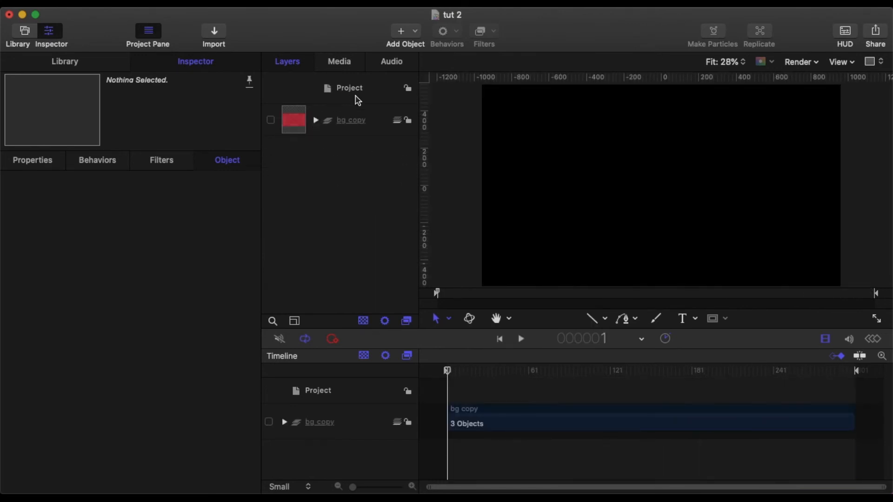
- Add a new group above bg copy and draw in it a vertical line about 300 px long, slightly left of the canvas centre
left_click(350, 92)
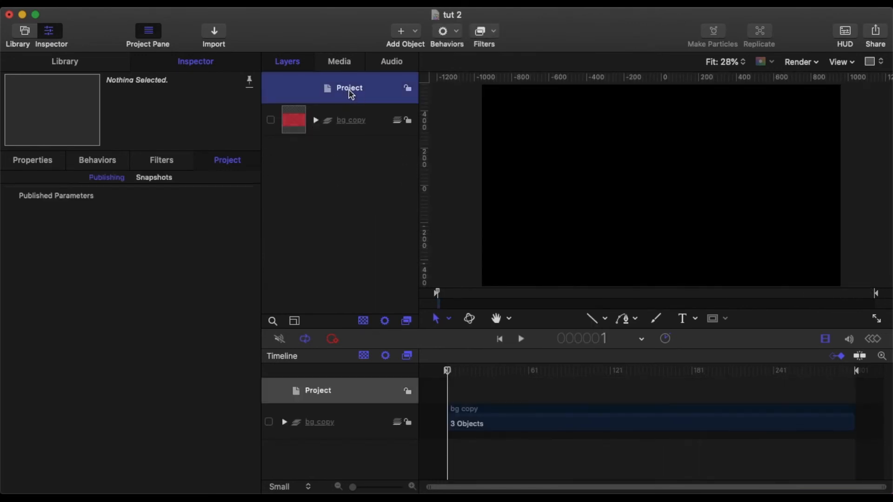
left_click(414, 33)
left_click(423, 48)
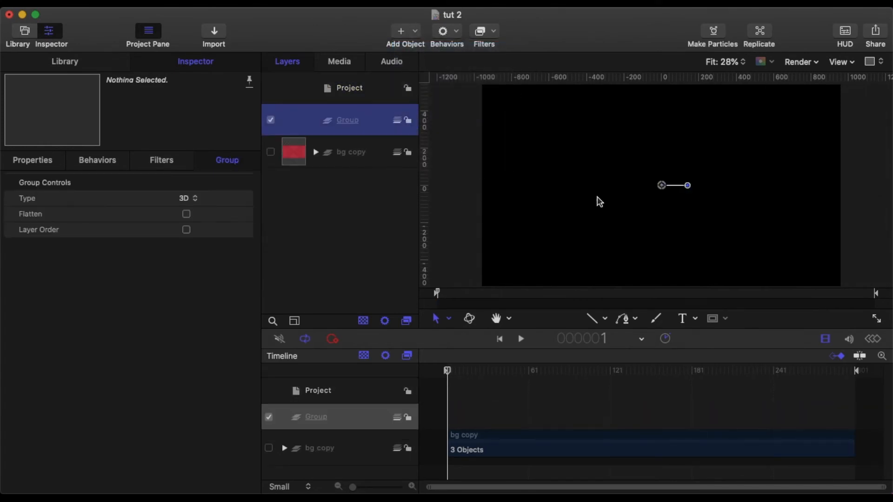
left_click(605, 320)
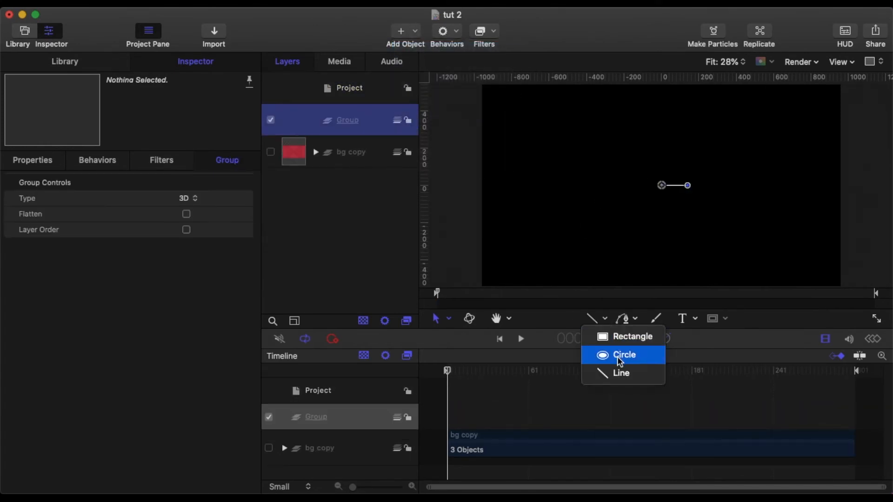
left_click(621, 373)
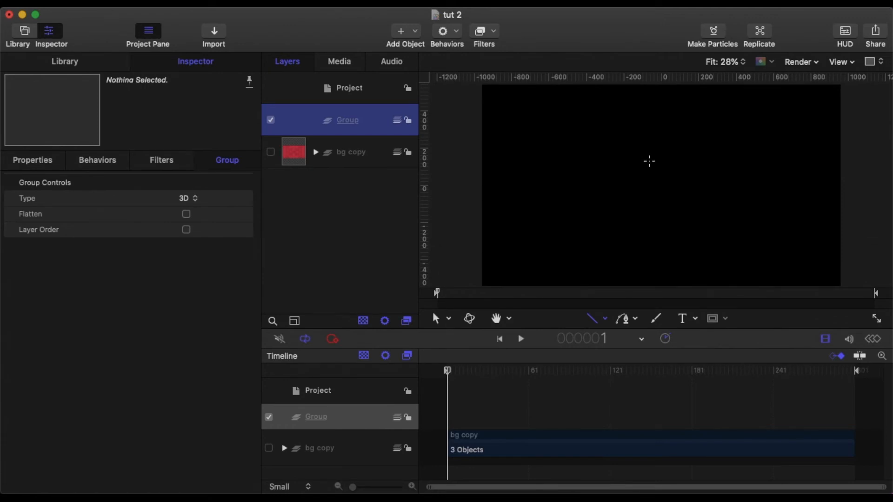
left_click_drag(649, 161, 650, 185)
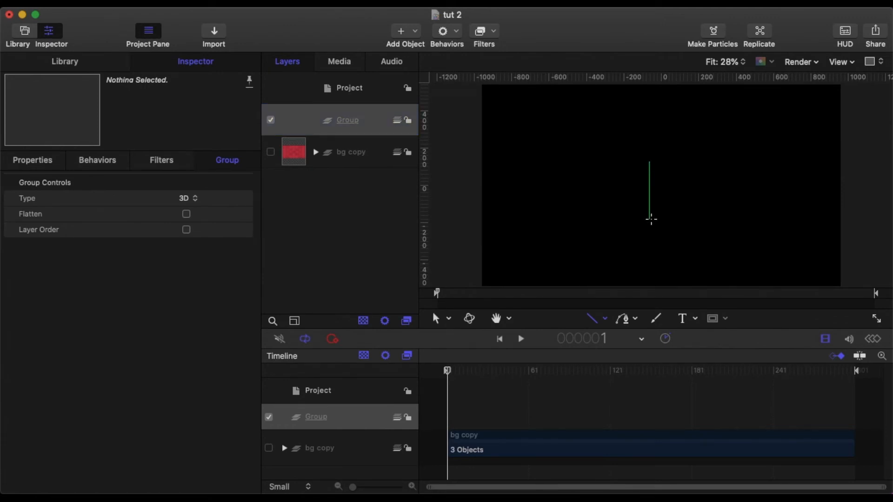
left_click_drag(651, 219, 650, 218)
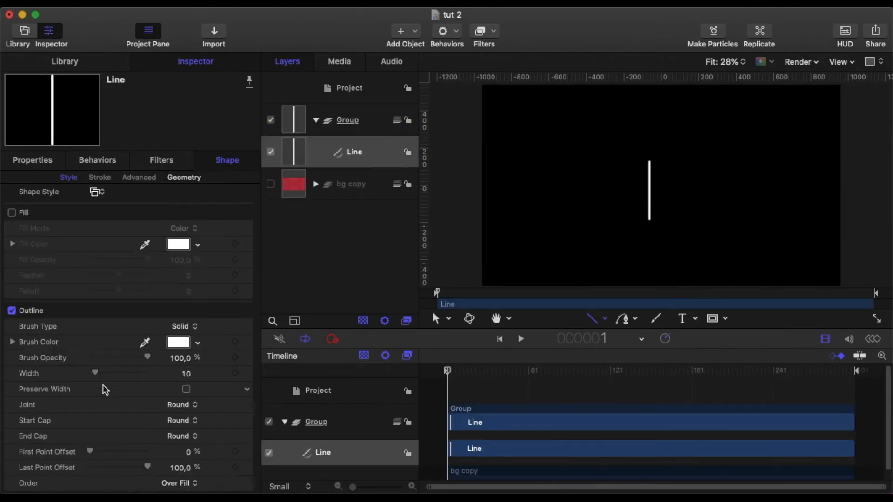
- Style the line's outline with width 8, a bright green brush color and a Square start cap
left_click_drag(95, 372, 95, 379)
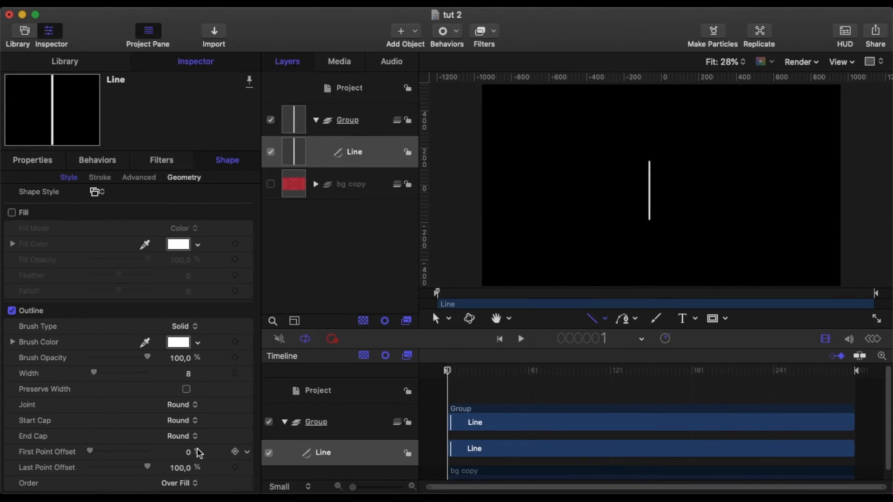
left_click(173, 344)
left_click(273, 77)
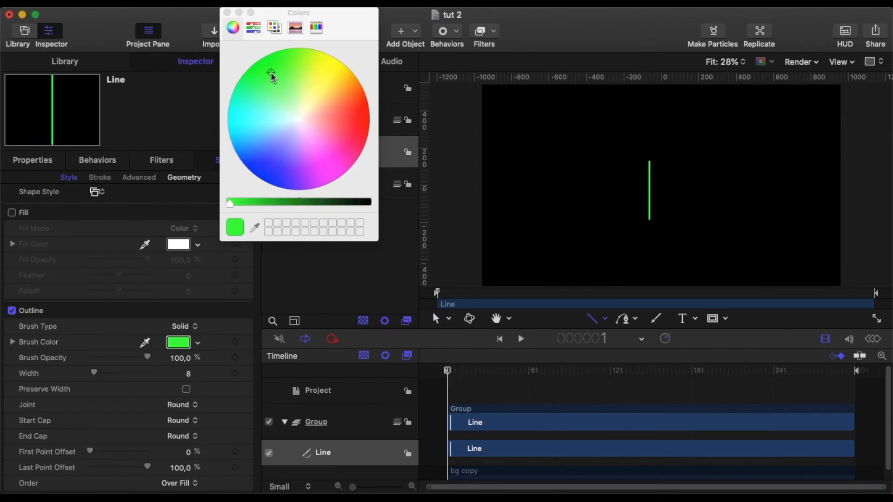
left_click(227, 13)
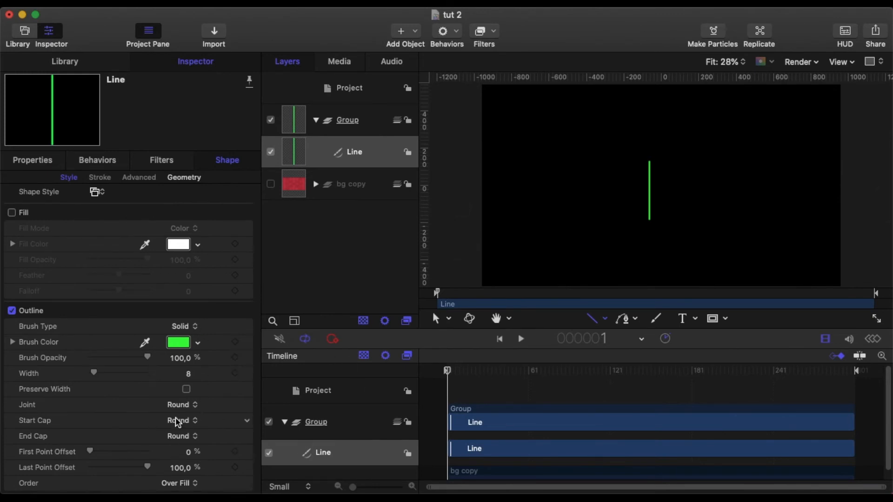
left_click(185, 424)
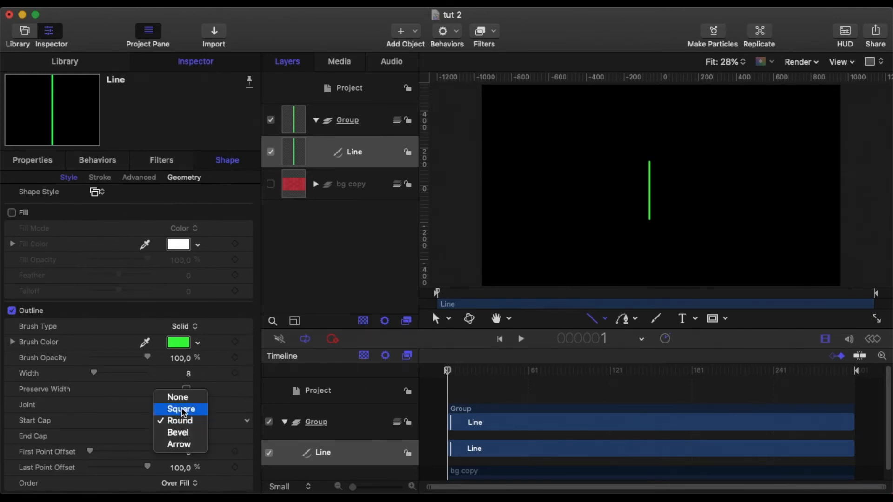
left_click(184, 410)
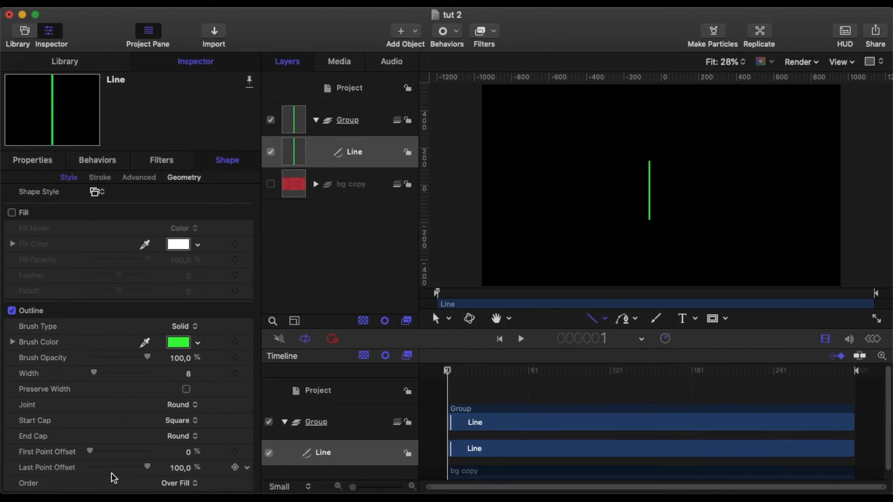
- Set the line's Last Point Offset to 0% and keyframe both the First and Last Point Offset at frame 1
left_click_drag(148, 469, 73, 473)
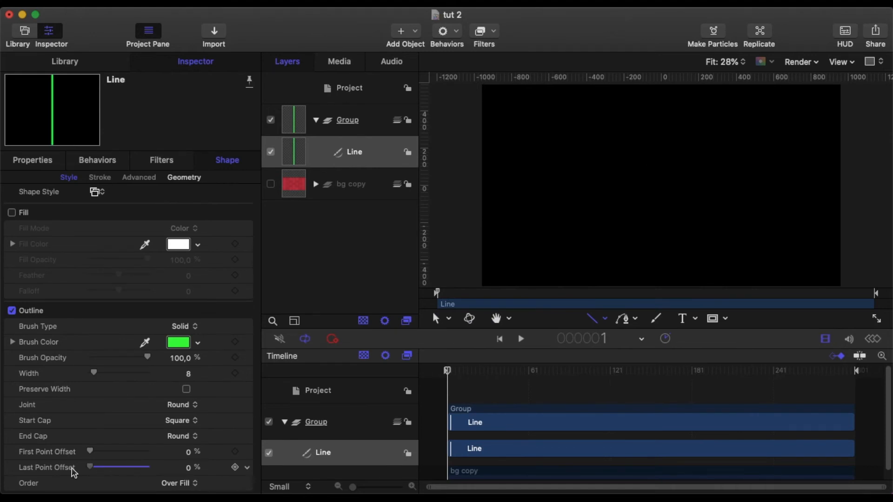
left_click(236, 452)
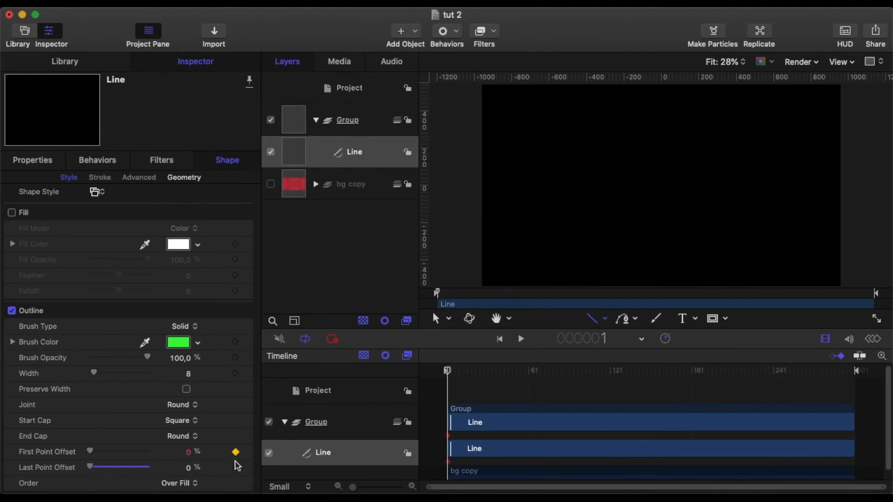
left_click(235, 467)
- At frame 16, set the line's Last Point Offset to 85% and keyframe its First Point Offset at 0%
key("shift+Right")
key("Right")
key("Right")
key("Right")
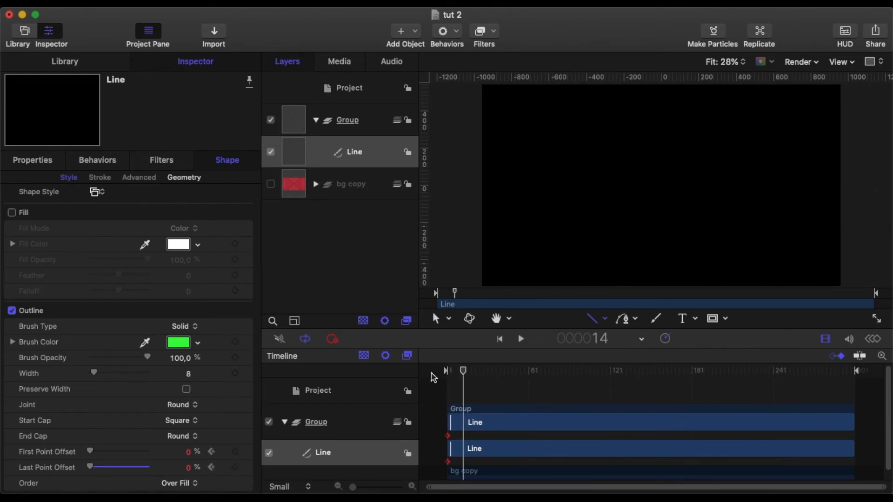
key("Right")
key("Right")
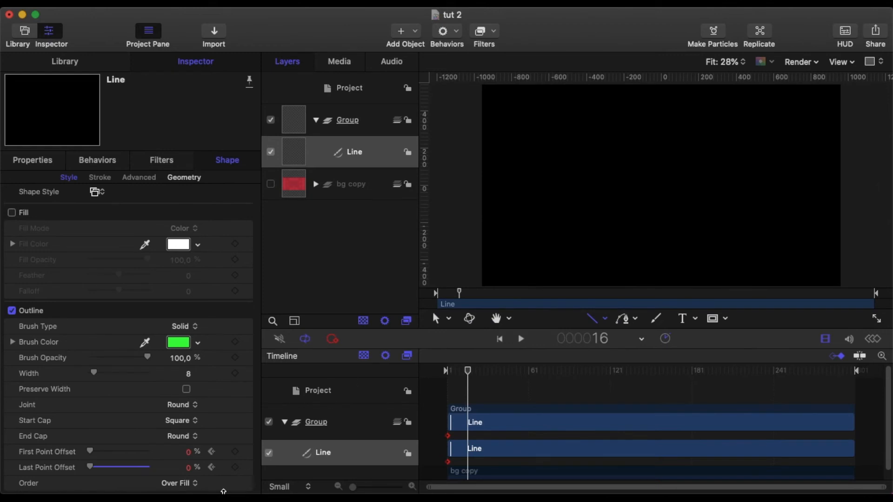
left_click(191, 469)
type("85")
key("Return")
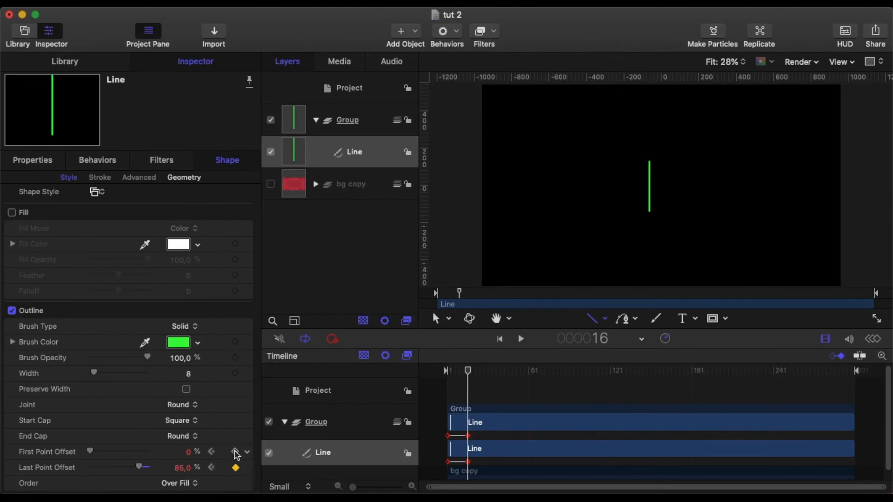
left_click(235, 452)
- At frame 24, set both the First and Last Point Offset of the line to 100%
key("Right")
key("Right")
key("Right")
key("Right")
key("Right")
key("Right")
key("Right")
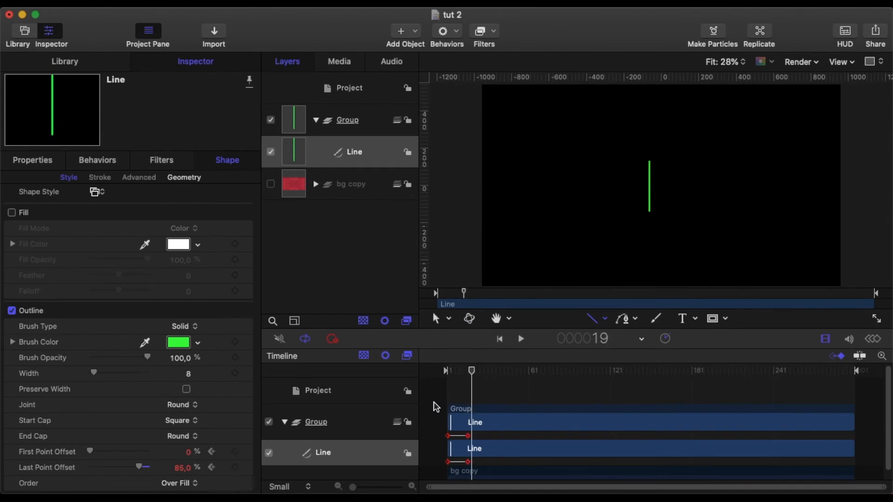
key("Right")
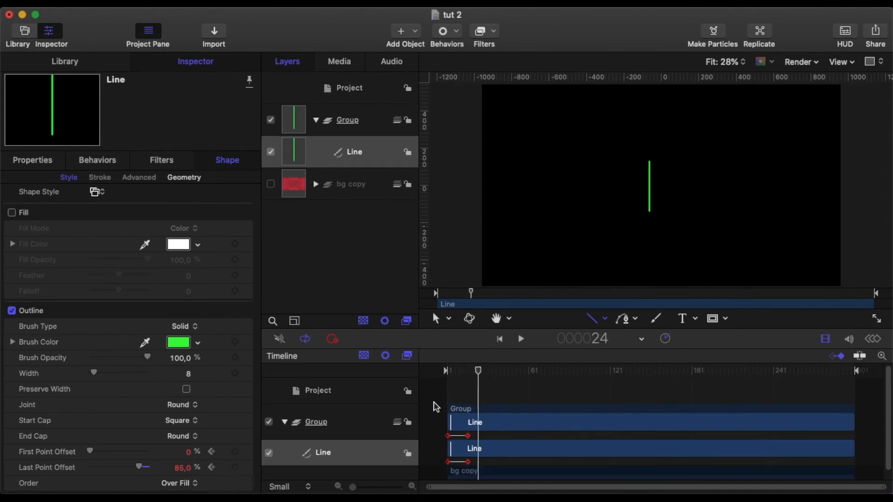
left_click_drag(148, 475, 167, 475)
left_click_drag(91, 453, 153, 456)
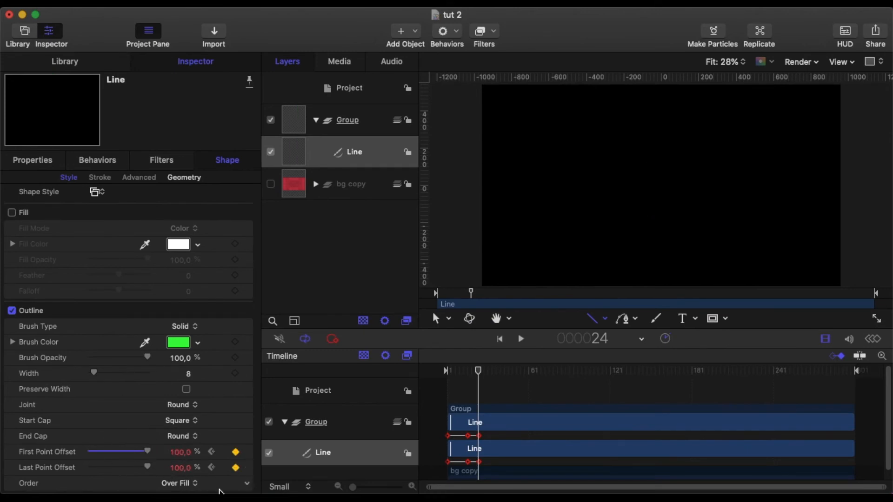
- Preview the line's animation from the first frame, then park the playhead at frame 15
left_click_drag(479, 372, 448, 372)
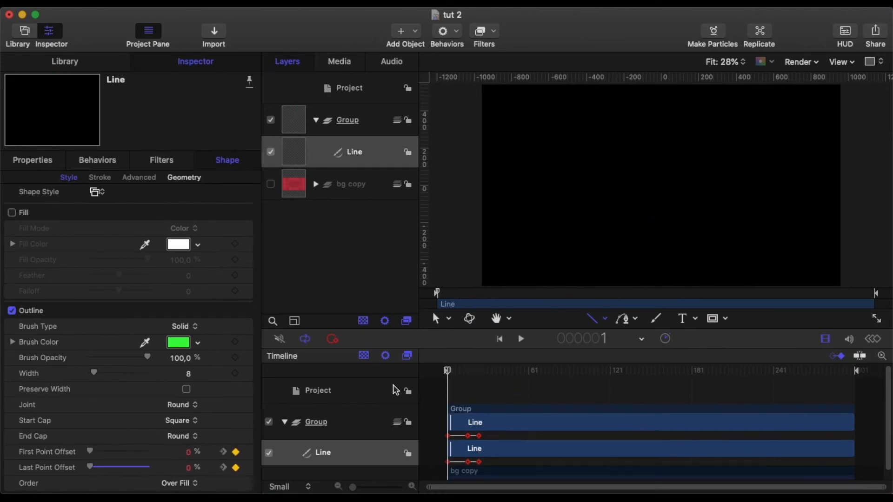
left_click(520, 339)
left_click(520, 338)
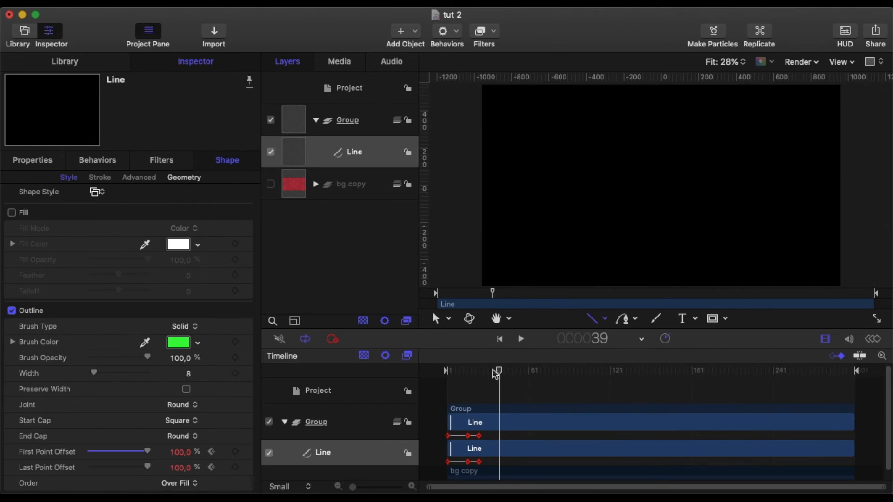
left_click_drag(496, 371, 467, 376)
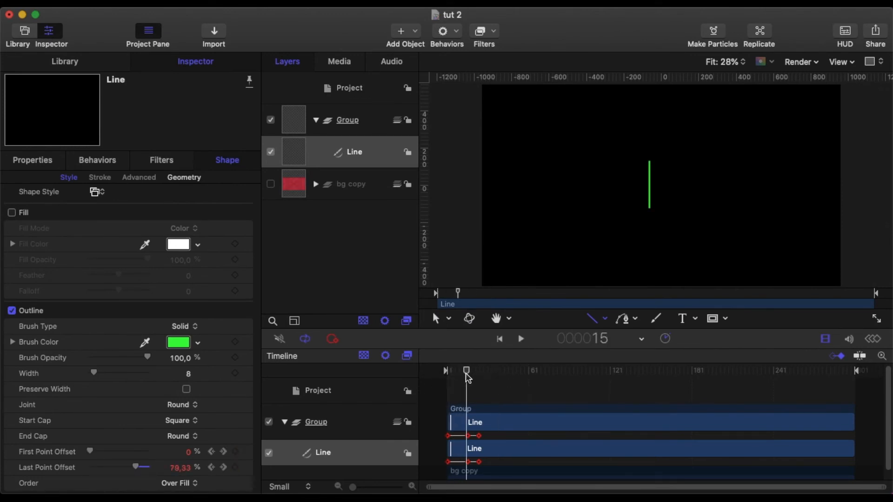
- Replicate the line in a Circle shape with Outline arrangement, Align Angle enabled and 11 points
left_click(760, 33)
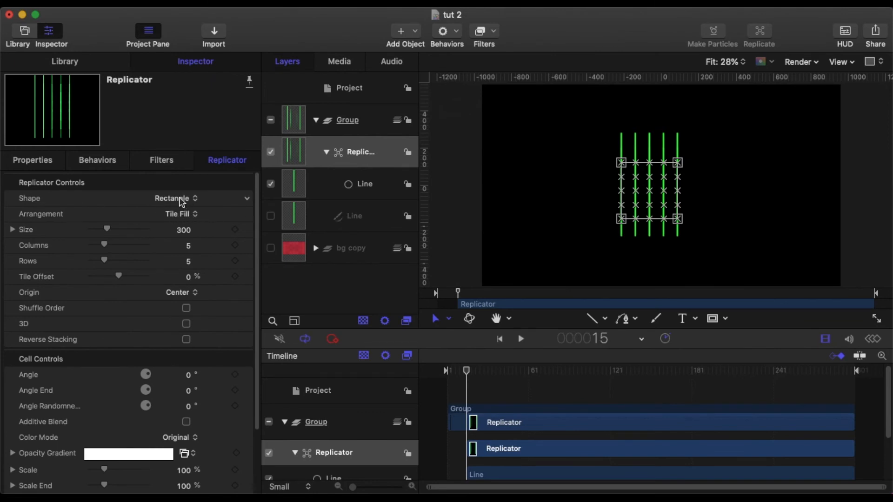
left_click(180, 199)
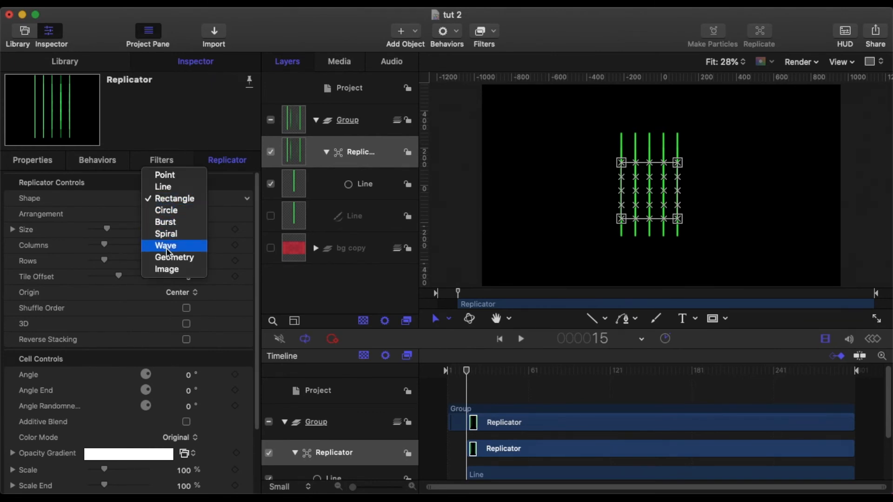
left_click(184, 214)
left_click(182, 217)
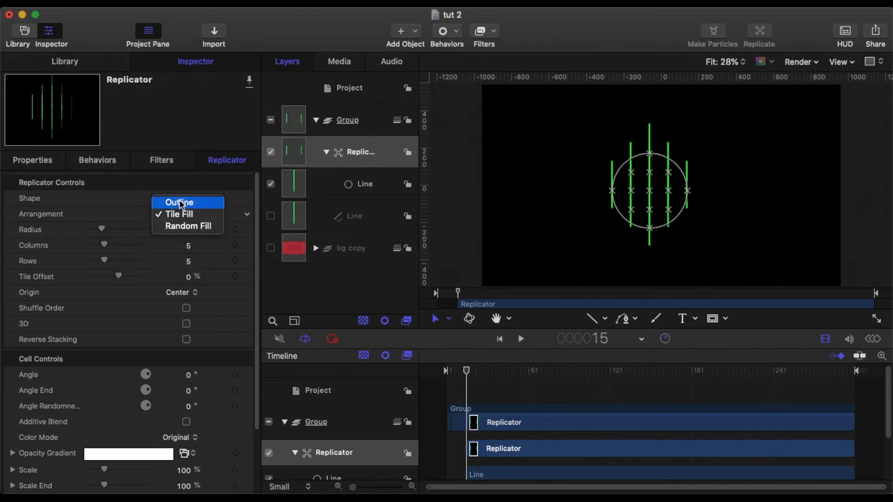
left_click(182, 204)
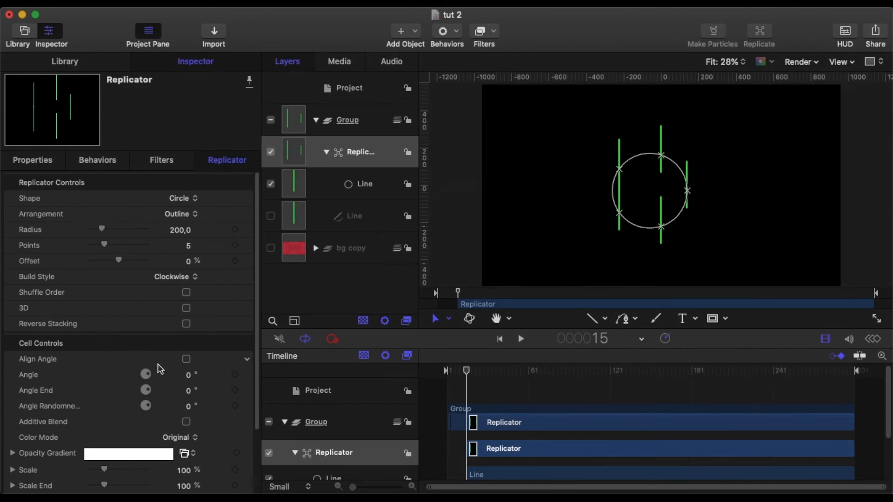
left_click(187, 359)
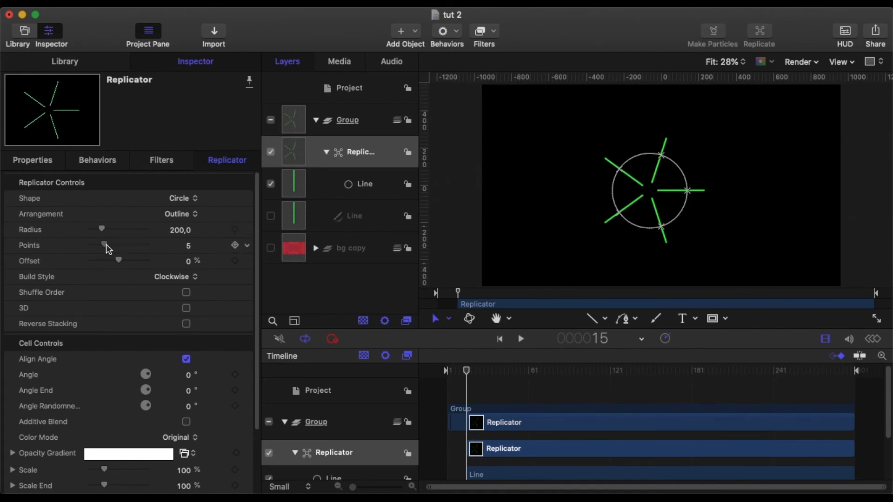
left_click_drag(106, 245, 124, 251)
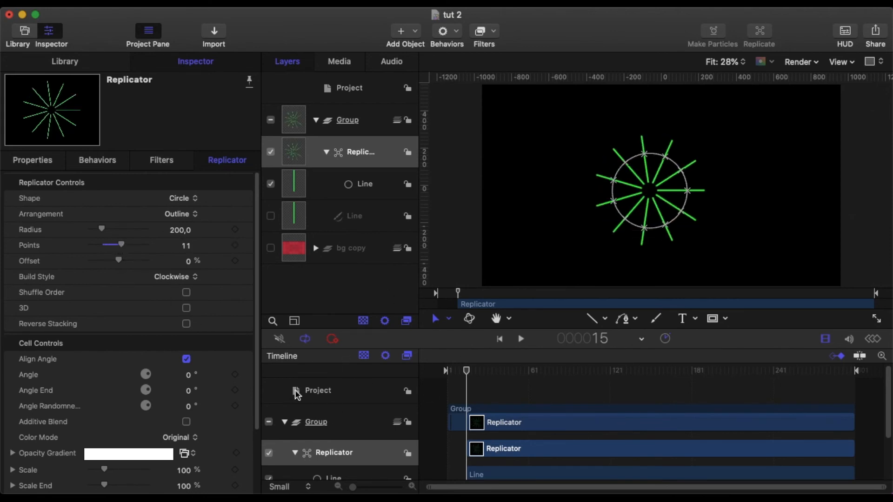
scroll(168, 343, "down", 3)
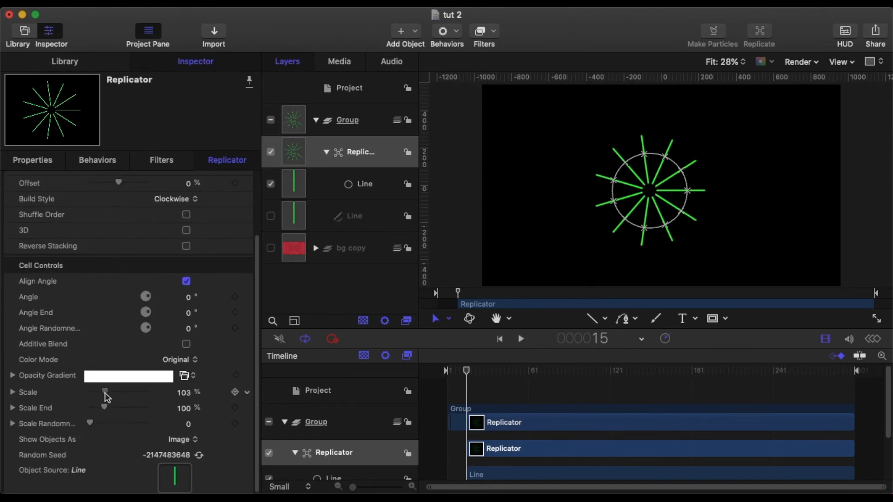
- Set the green line replicator's Scale to 110%, Scale Randomness to 36 and Radius to 210
left_click_drag(107, 396, 108, 398)
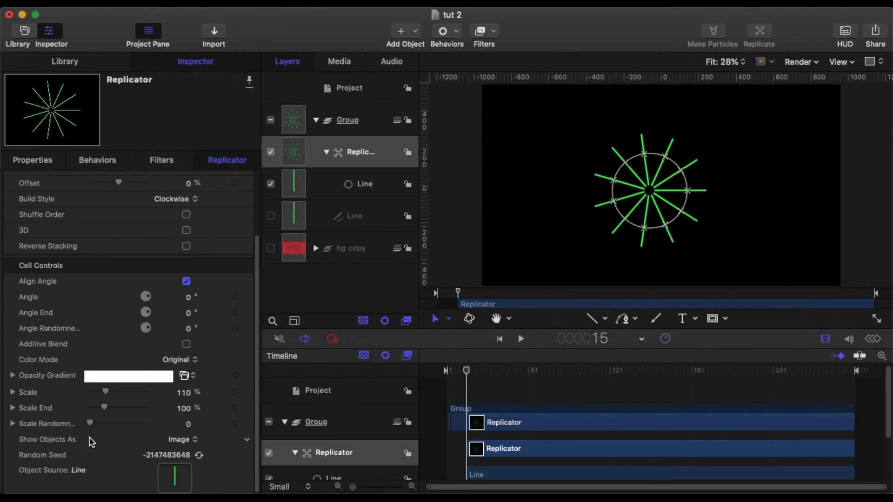
left_click_drag(95, 427, 106, 428)
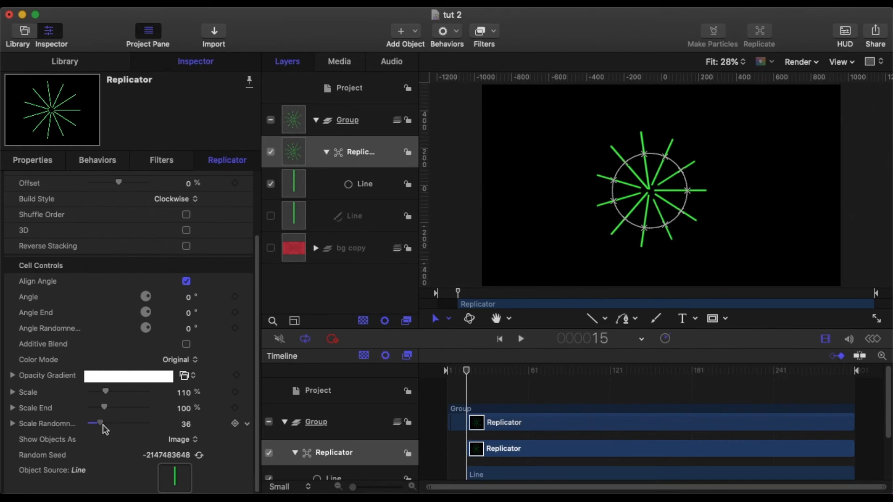
scroll(135, 311, "up", 3)
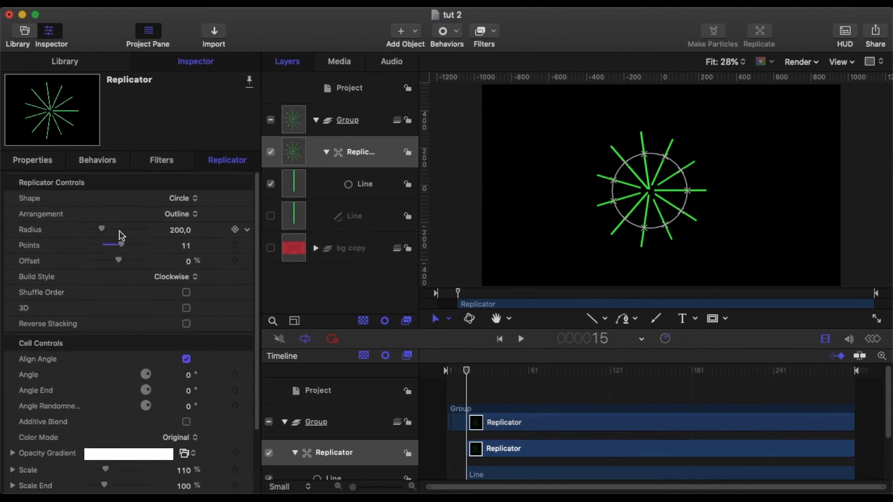
left_click_drag(103, 230, 103, 231)
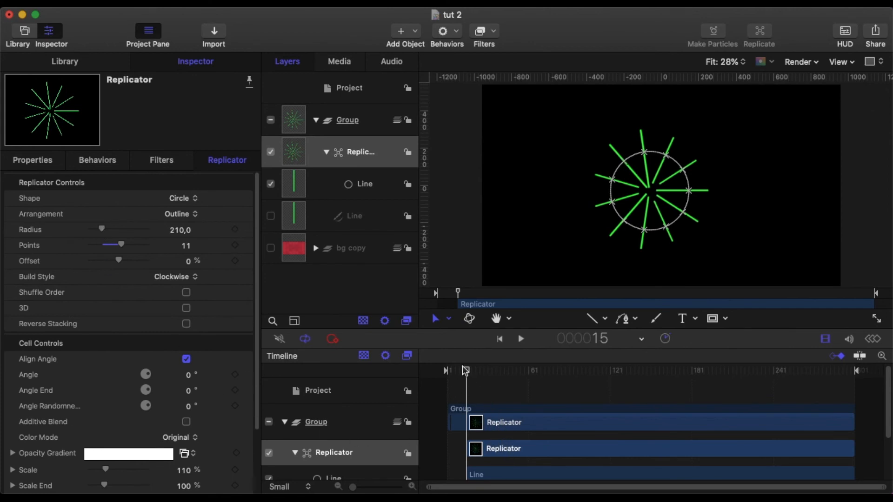
- Return the playhead to frame 1 and duplicate the group containing the green line burst
left_click_drag(466, 371, 446, 373)
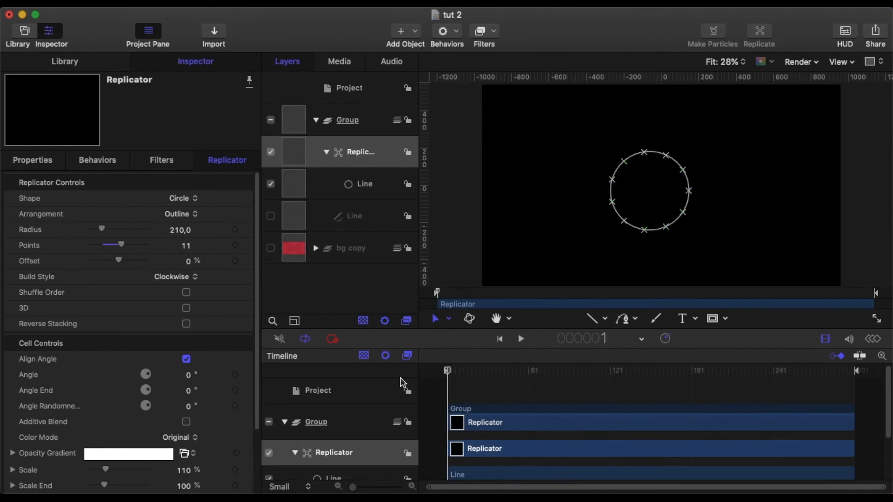
mouse_move(447, 375)
left_mouse_down()
mouse_move(482, 372)
mouse_move(434, 374)
left_mouse_up()
left_click(326, 153)
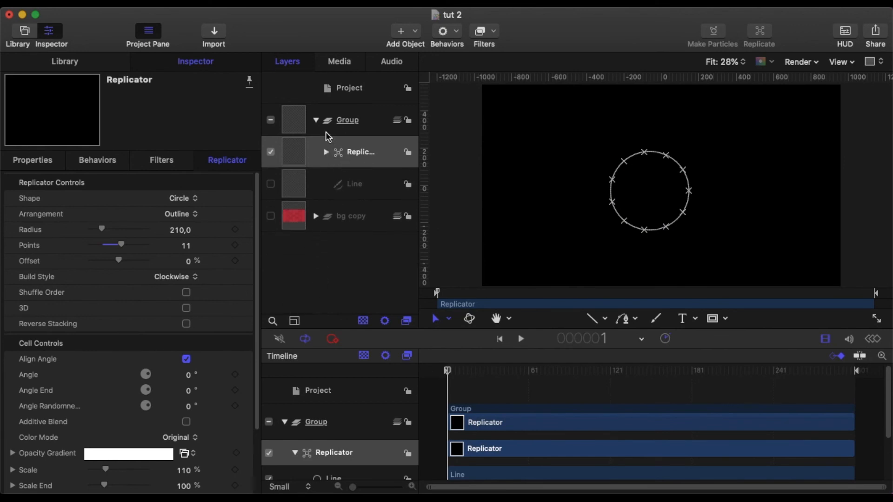
left_click(317, 121)
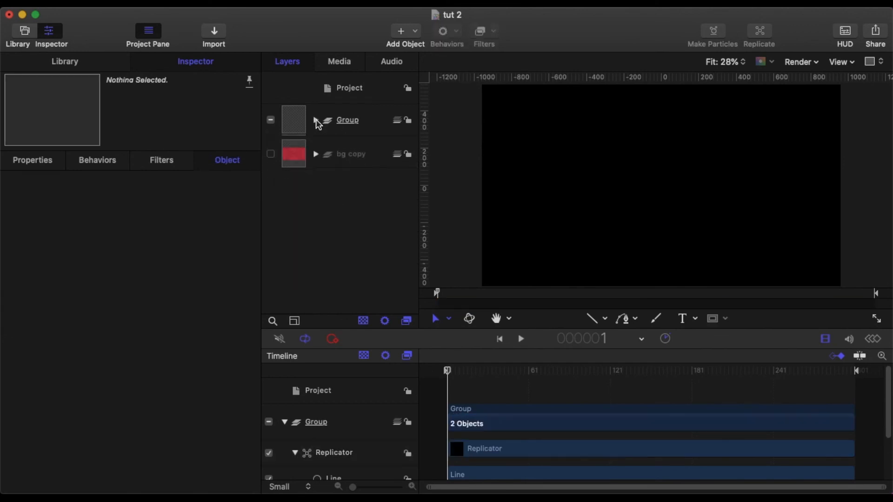
left_click(371, 125)
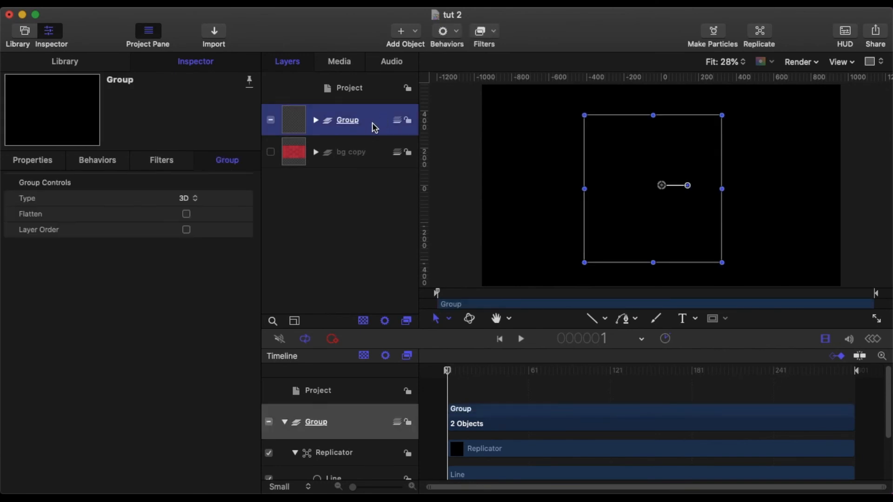
right_click(375, 127)
left_click(396, 166)
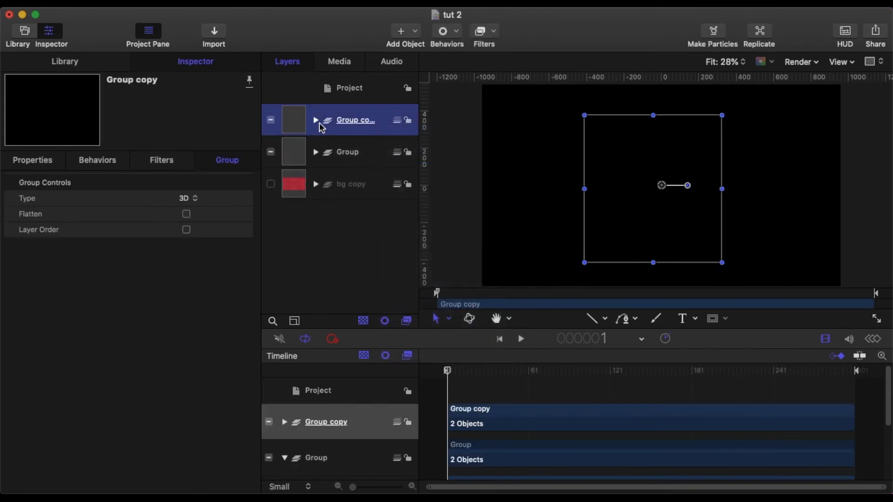
- Change the Brush Color of the line in the duplicated group to yellow and move the playhead to frame 13
left_click(315, 120)
left_click(365, 189)
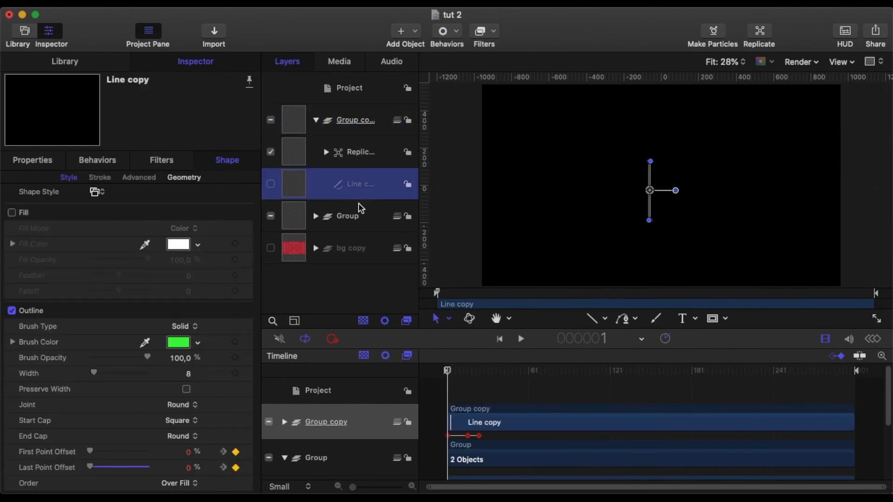
left_click(178, 343)
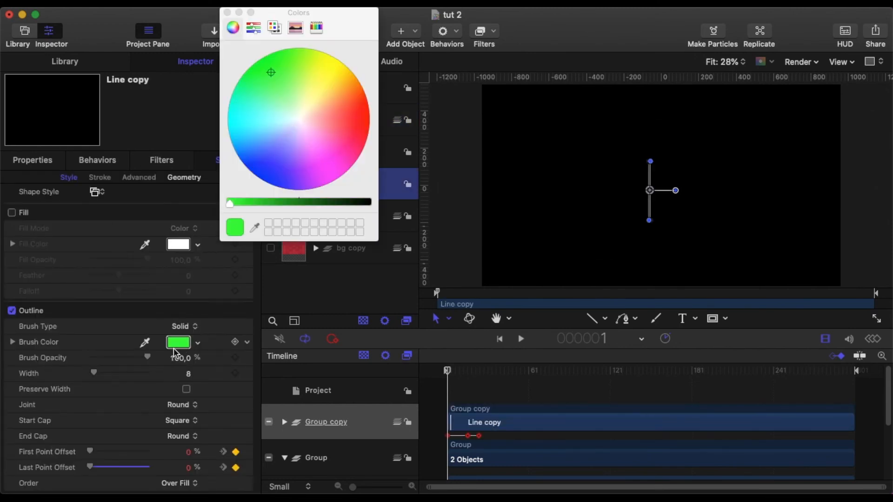
left_click(328, 67)
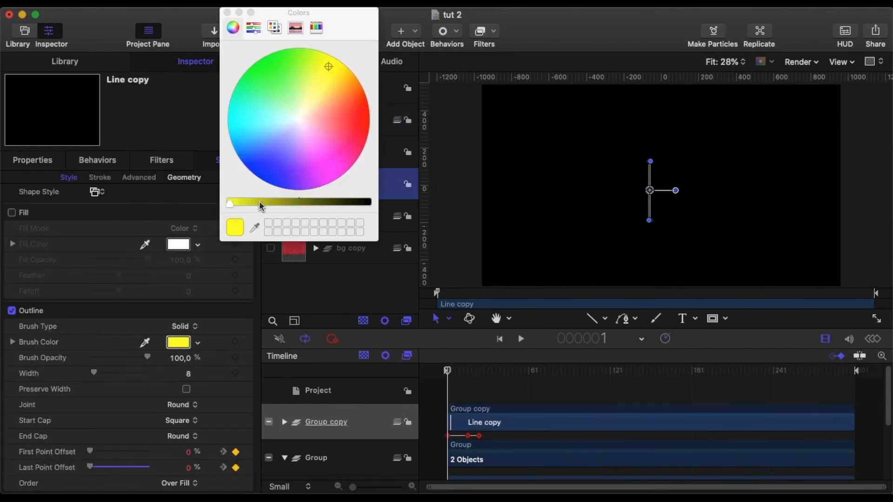
left_click(227, 13)
left_click(448, 371)
mouse_move(447, 372)
left_mouse_down()
mouse_move(475, 370)
mouse_move(464, 369)
left_mouse_up()
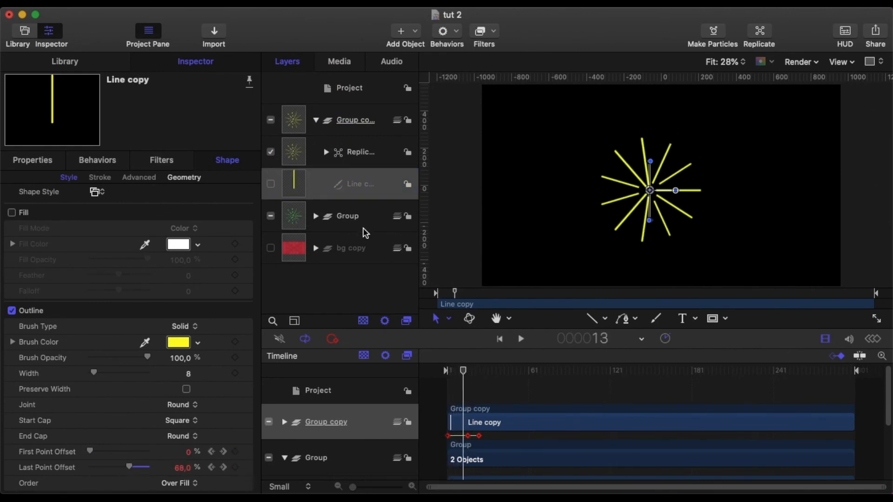
- Set the yellow line replicator's Radius to 235 and its Points to 12
left_click(363, 152)
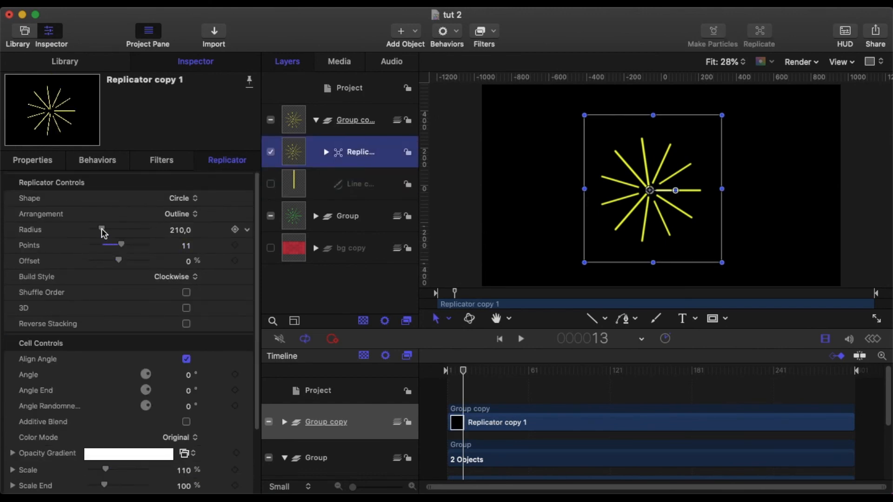
left_click_drag(102, 229, 103, 229)
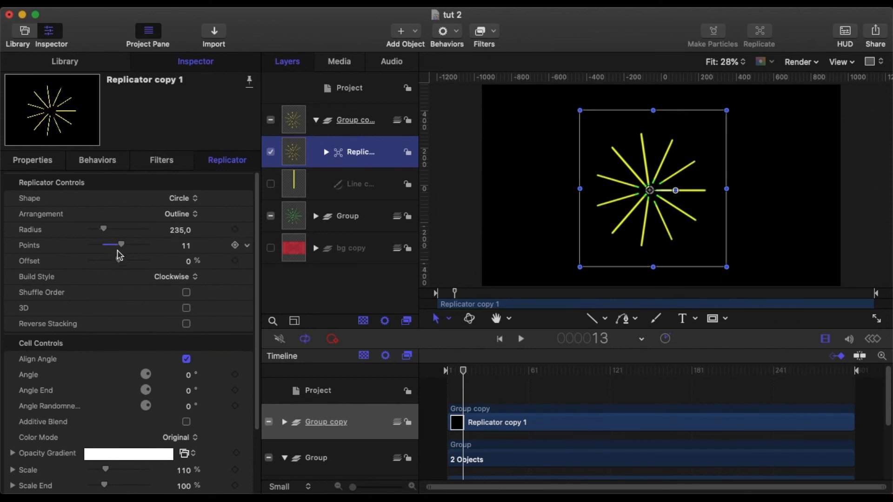
left_click_drag(122, 248, 125, 249)
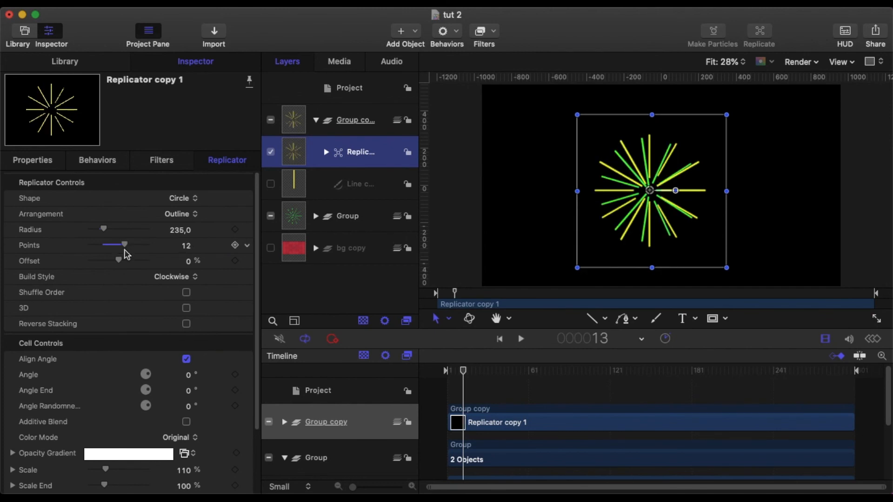
- Reduce the yellow replicator's Scale Randomness to 22 and generate new random seeds for a different line variation
scroll(160, 349, "down", 3)
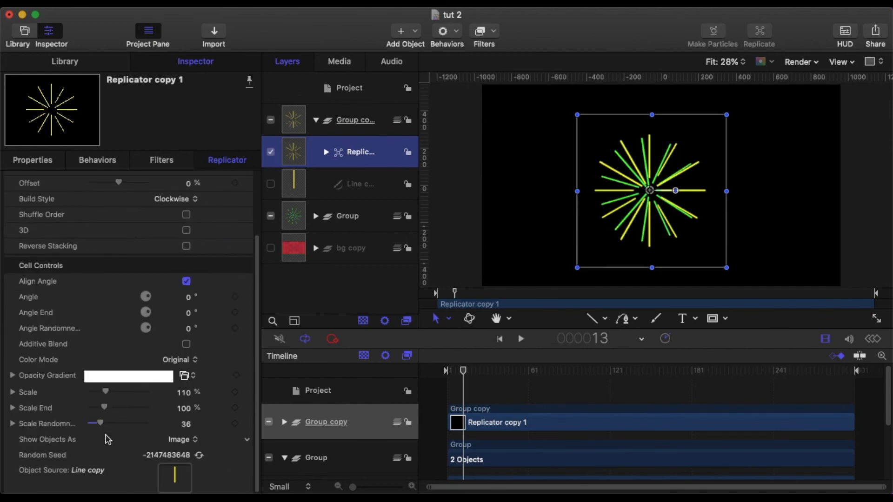
left_click_drag(102, 427, 103, 441)
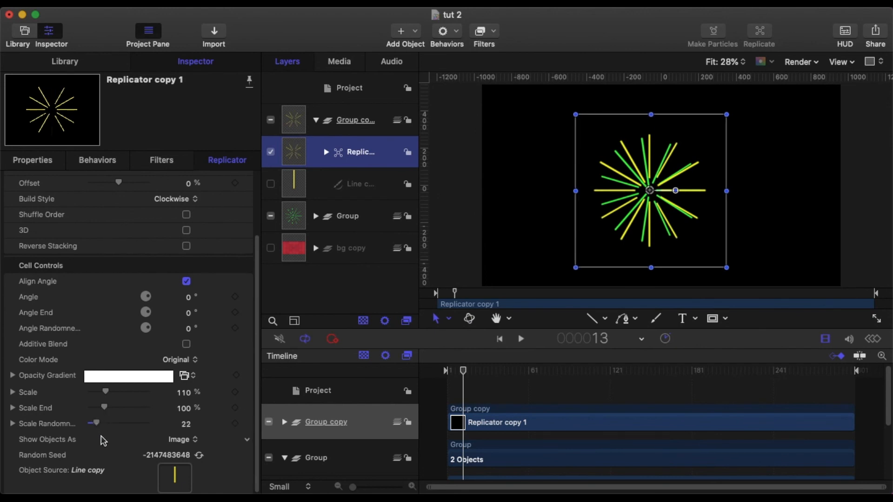
left_click(200, 459)
left_click(200, 458)
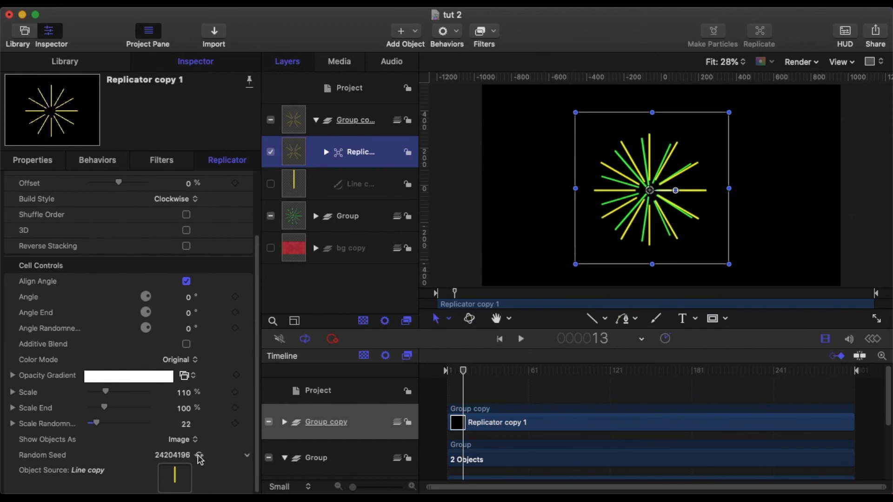
left_click(200, 458)
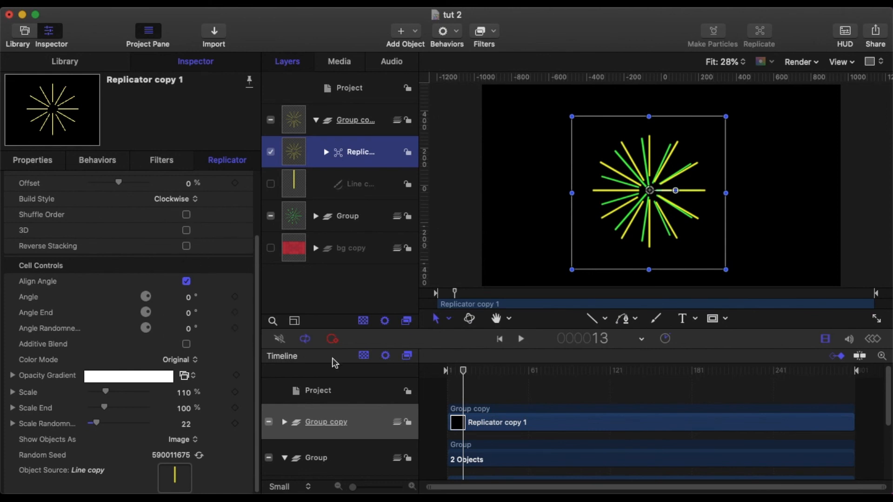
- Play the combined green and yellow burst animation from the first frame
left_click_drag(468, 372, 430, 371)
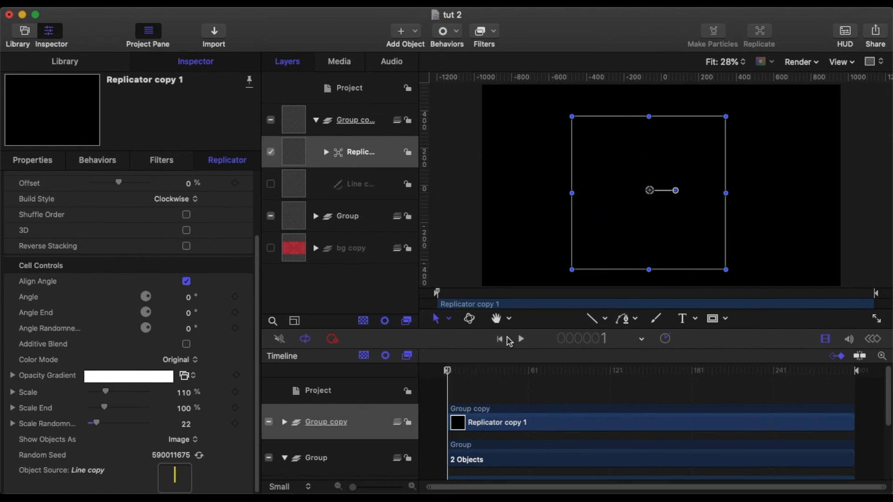
left_click(432, 382)
left_click(521, 340)
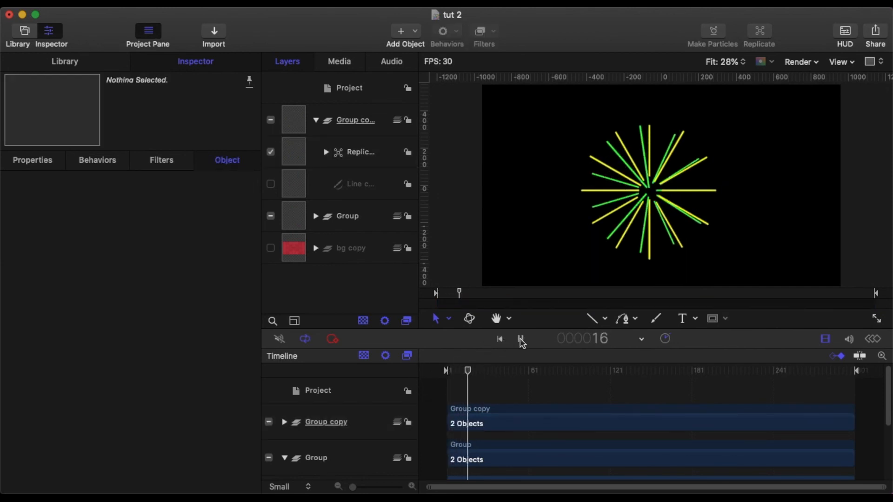